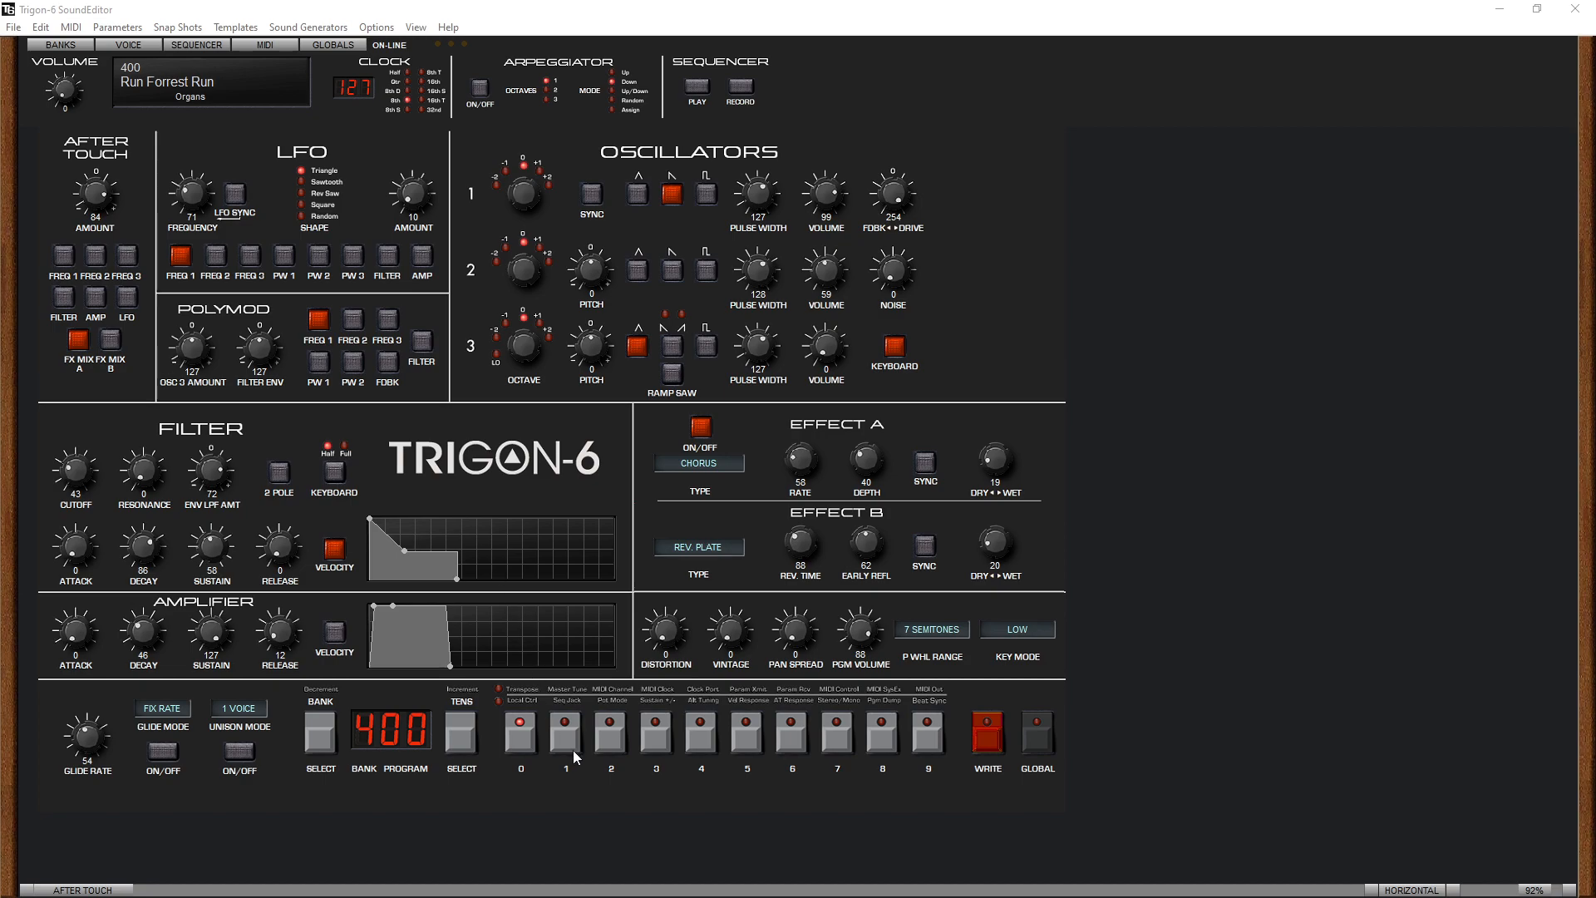
# - Audition programs 402, 403 and 404 in bank 4, and return to program 400
pyautogui.click(608, 735)
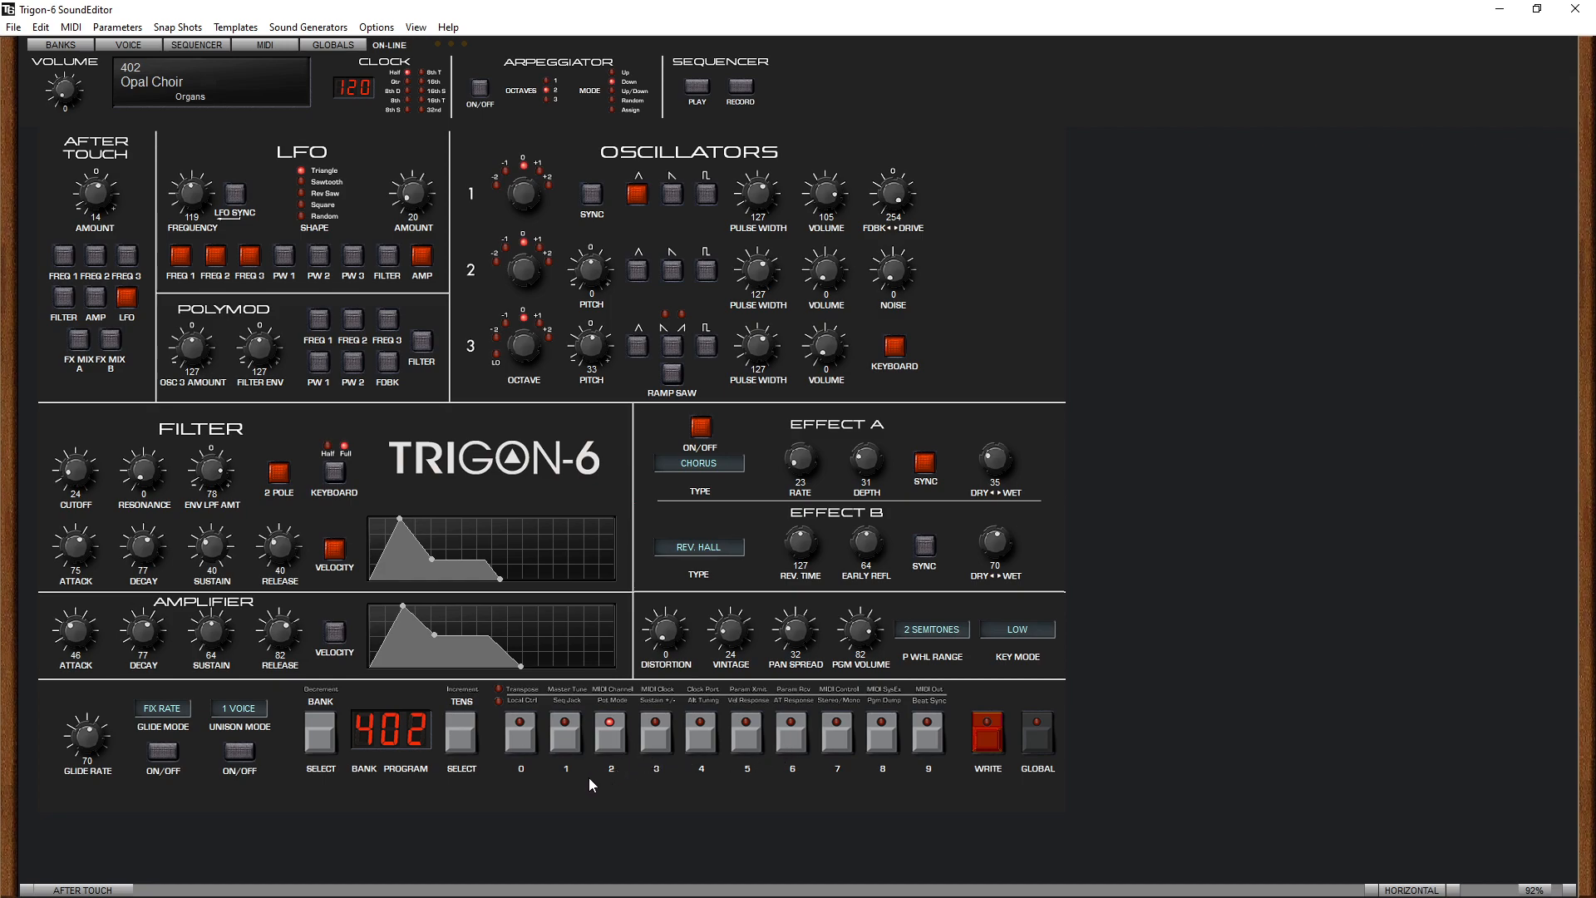
pyautogui.click(654, 739)
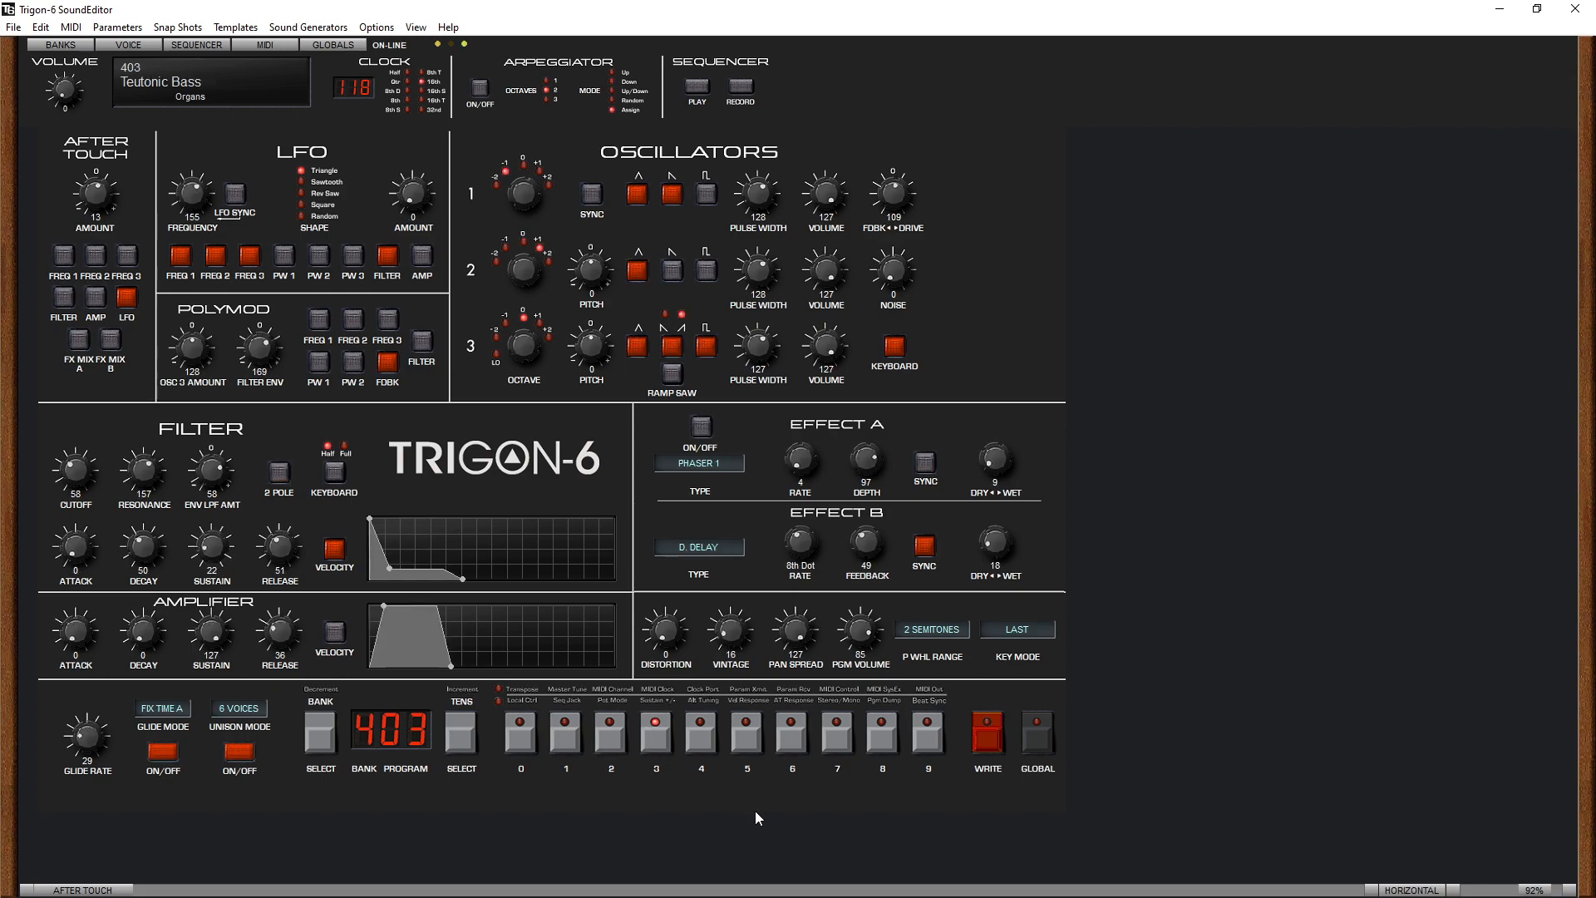
pyautogui.click(699, 739)
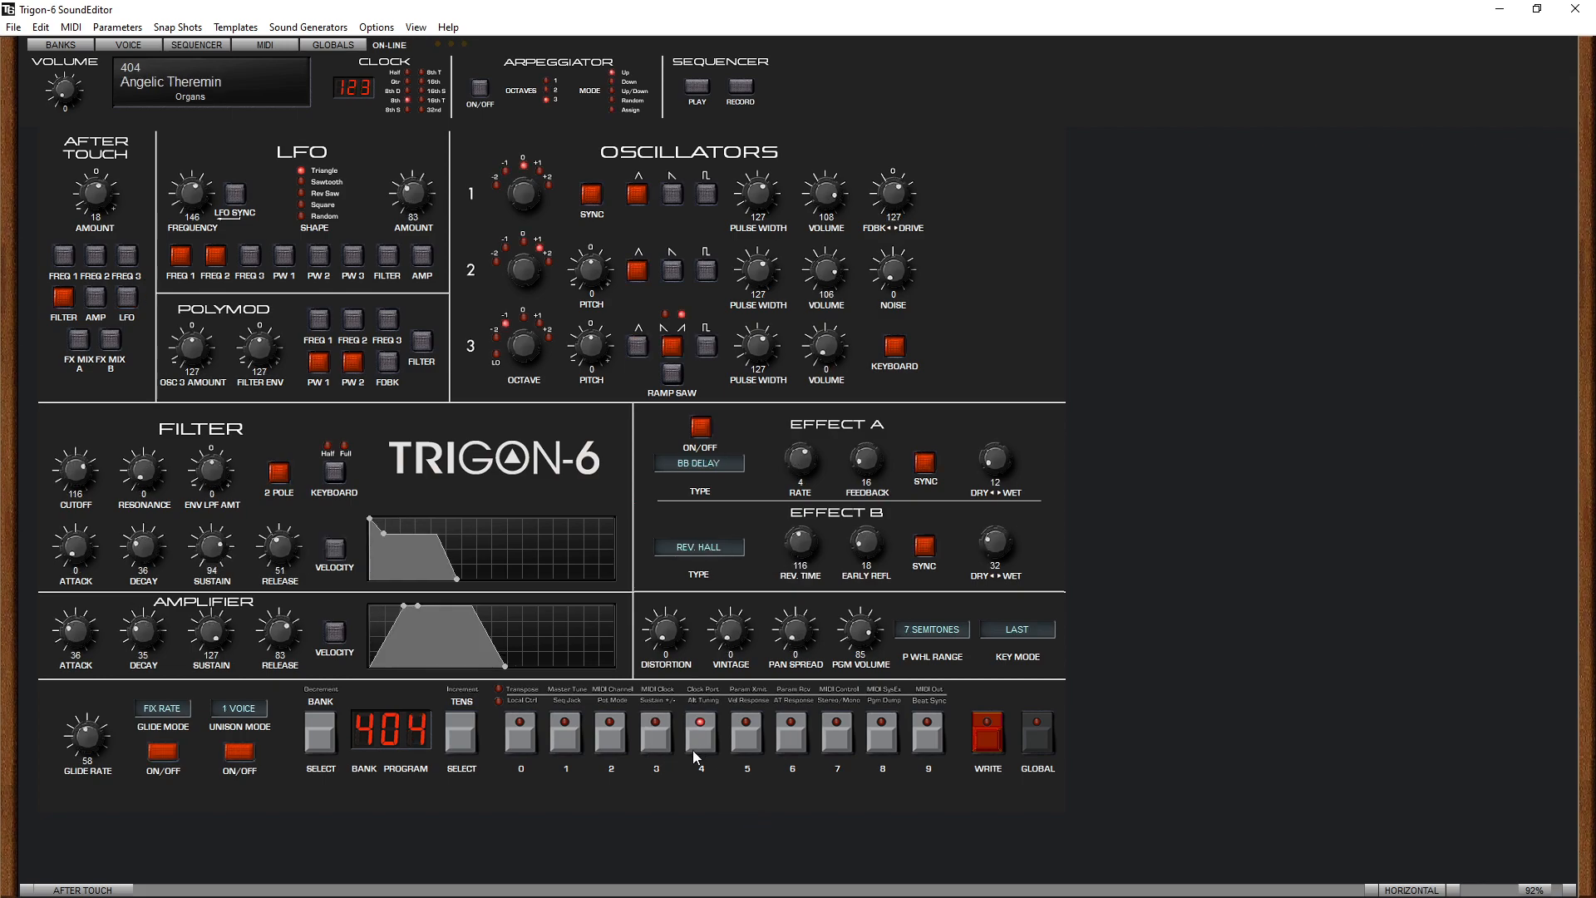
pyautogui.click(521, 746)
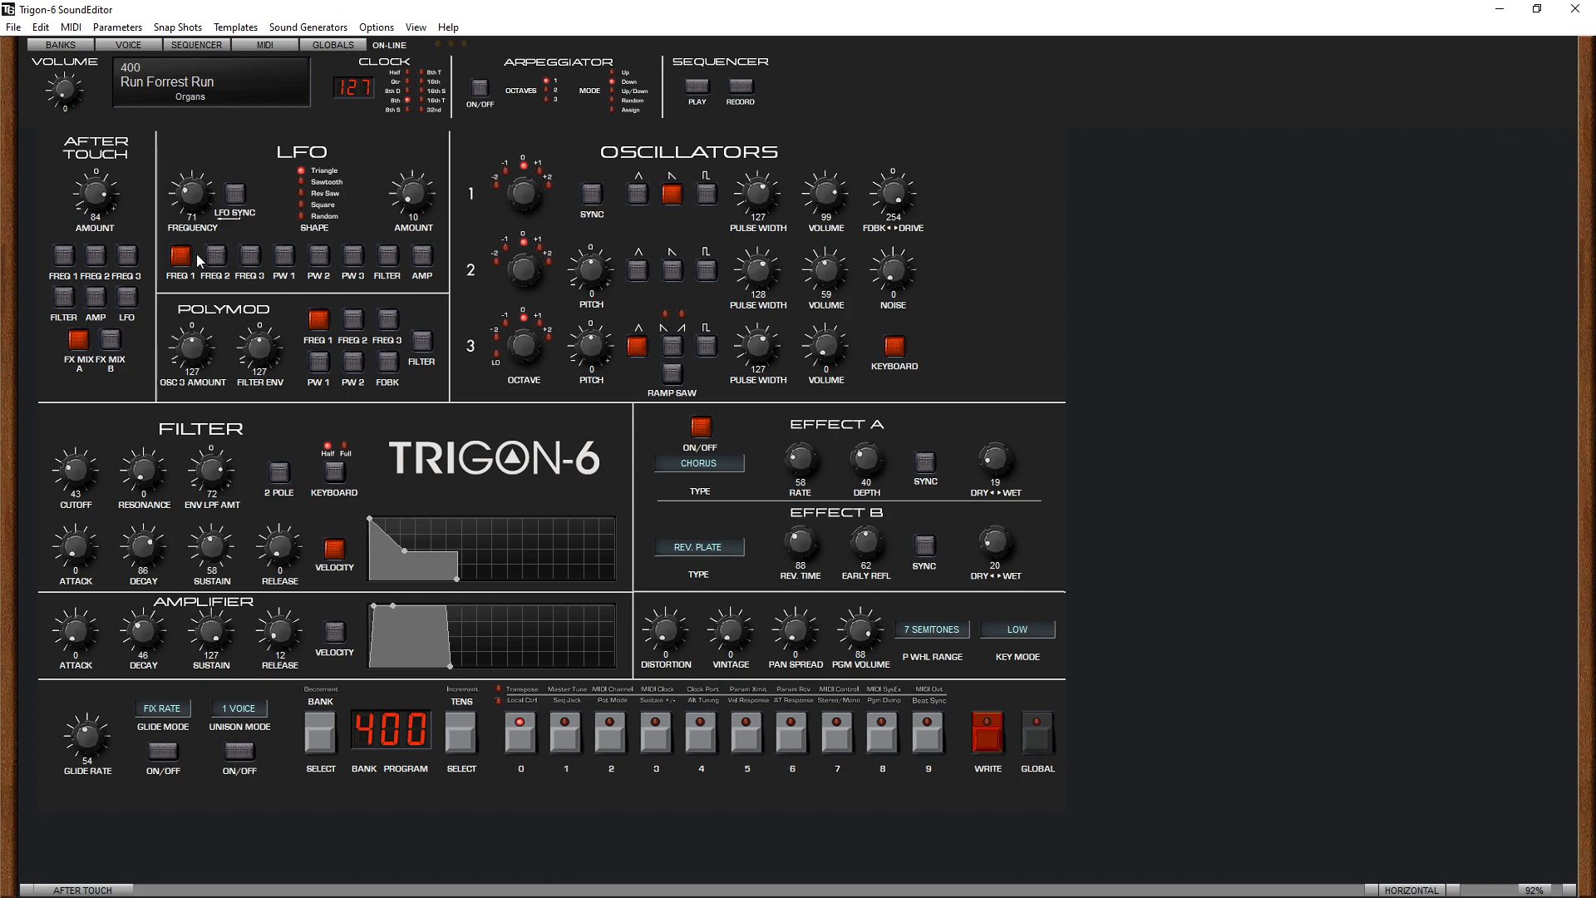
# - Look over the file loading and saving commands and the program bank overview, and return to the voice editor
pyautogui.click(15, 29)
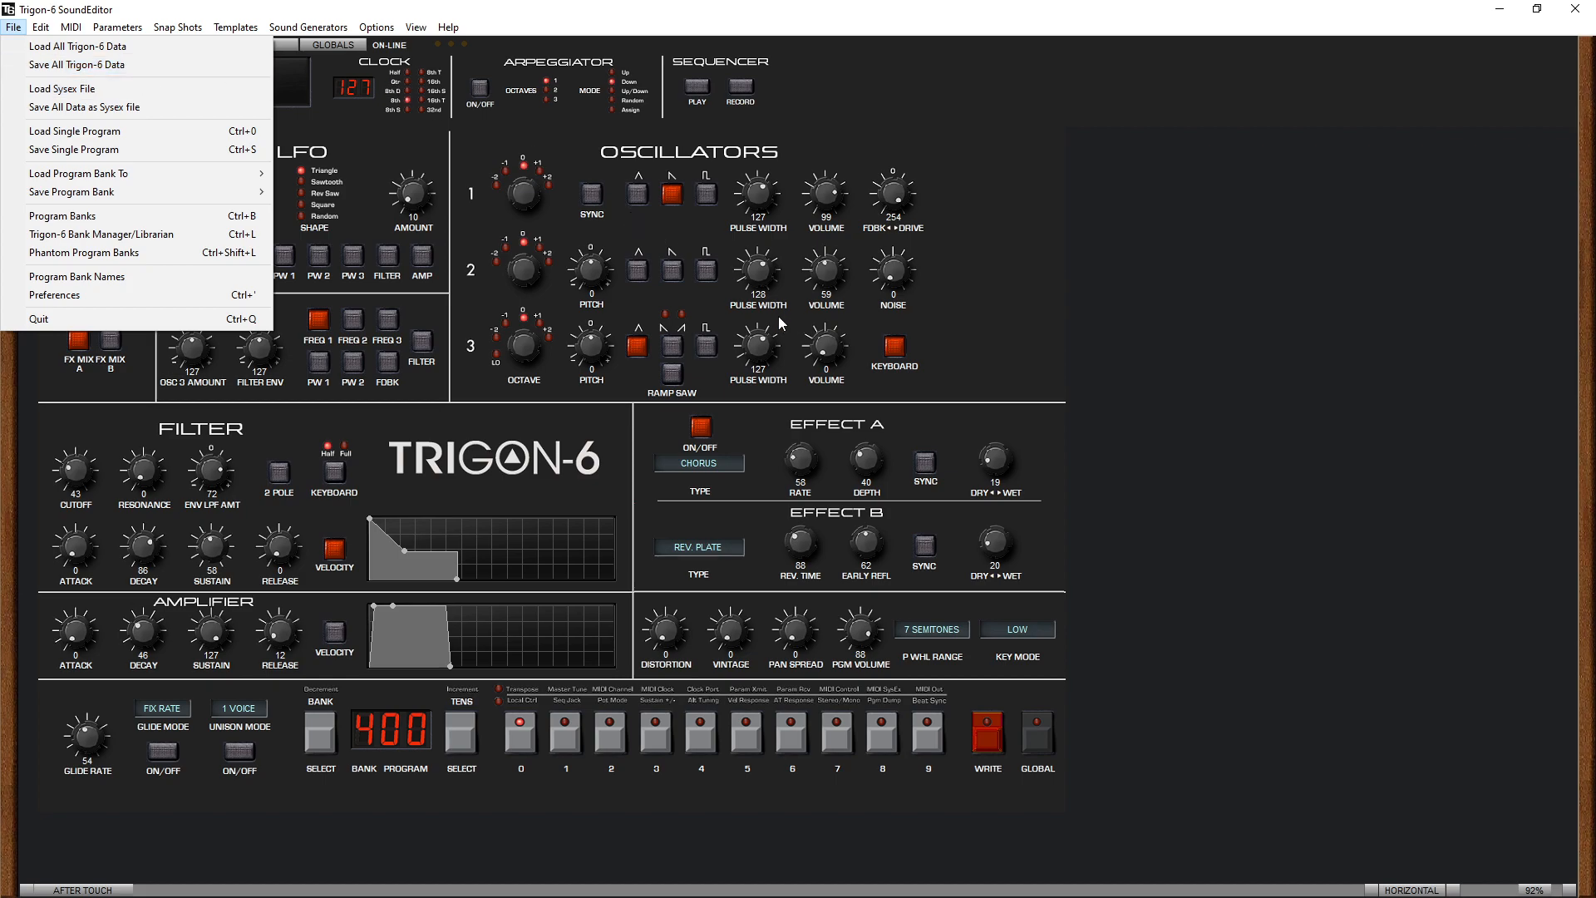
pyautogui.click(1164, 269)
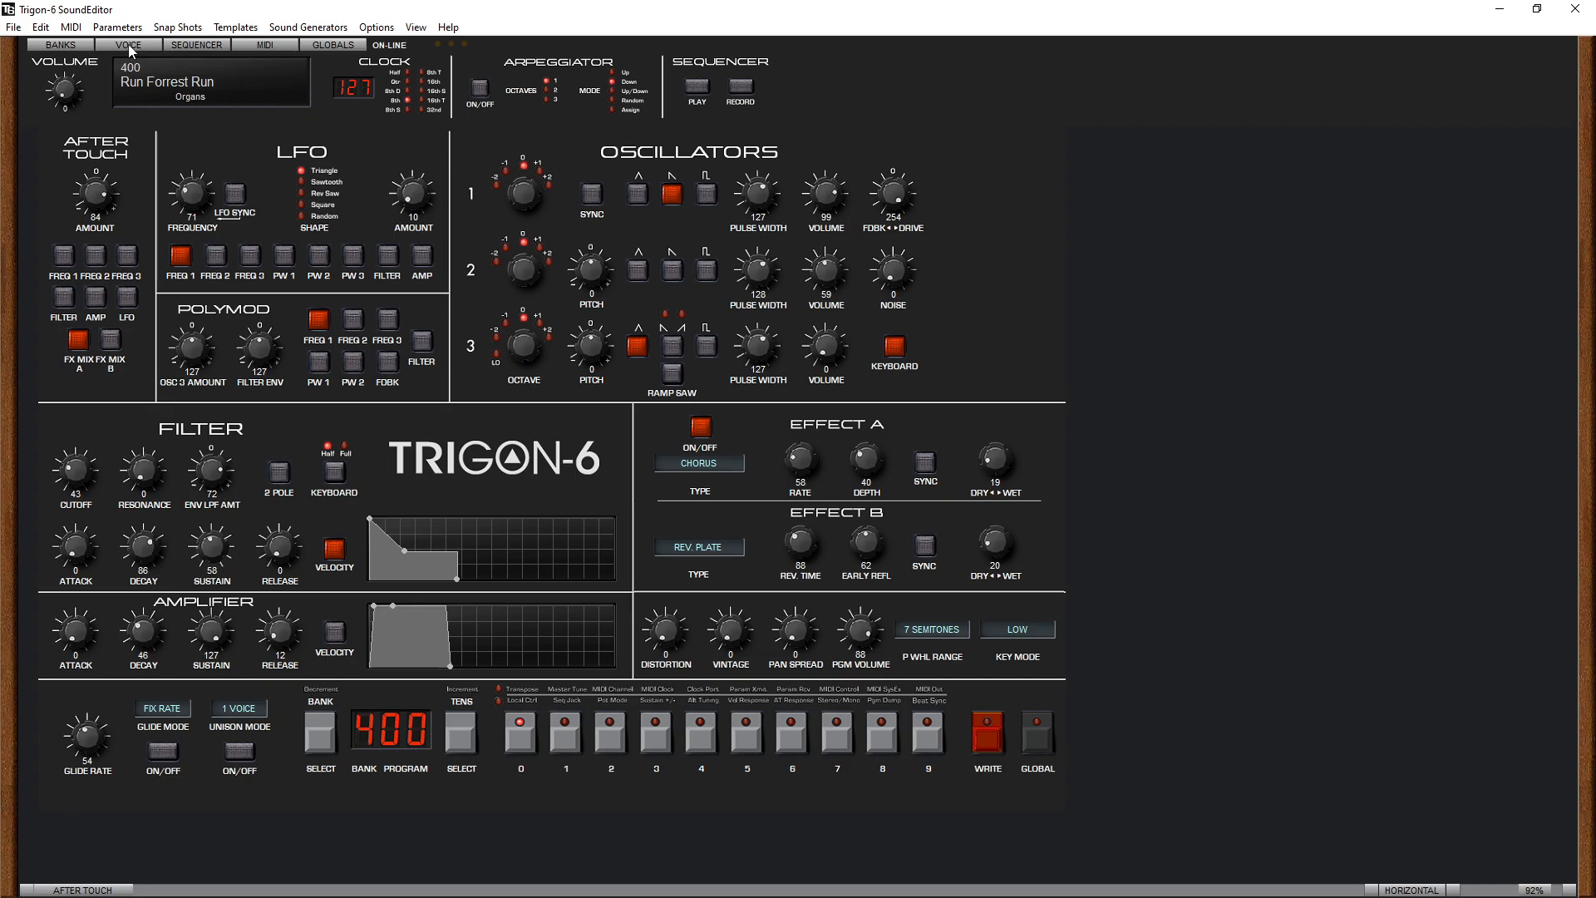
pyautogui.click(78, 47)
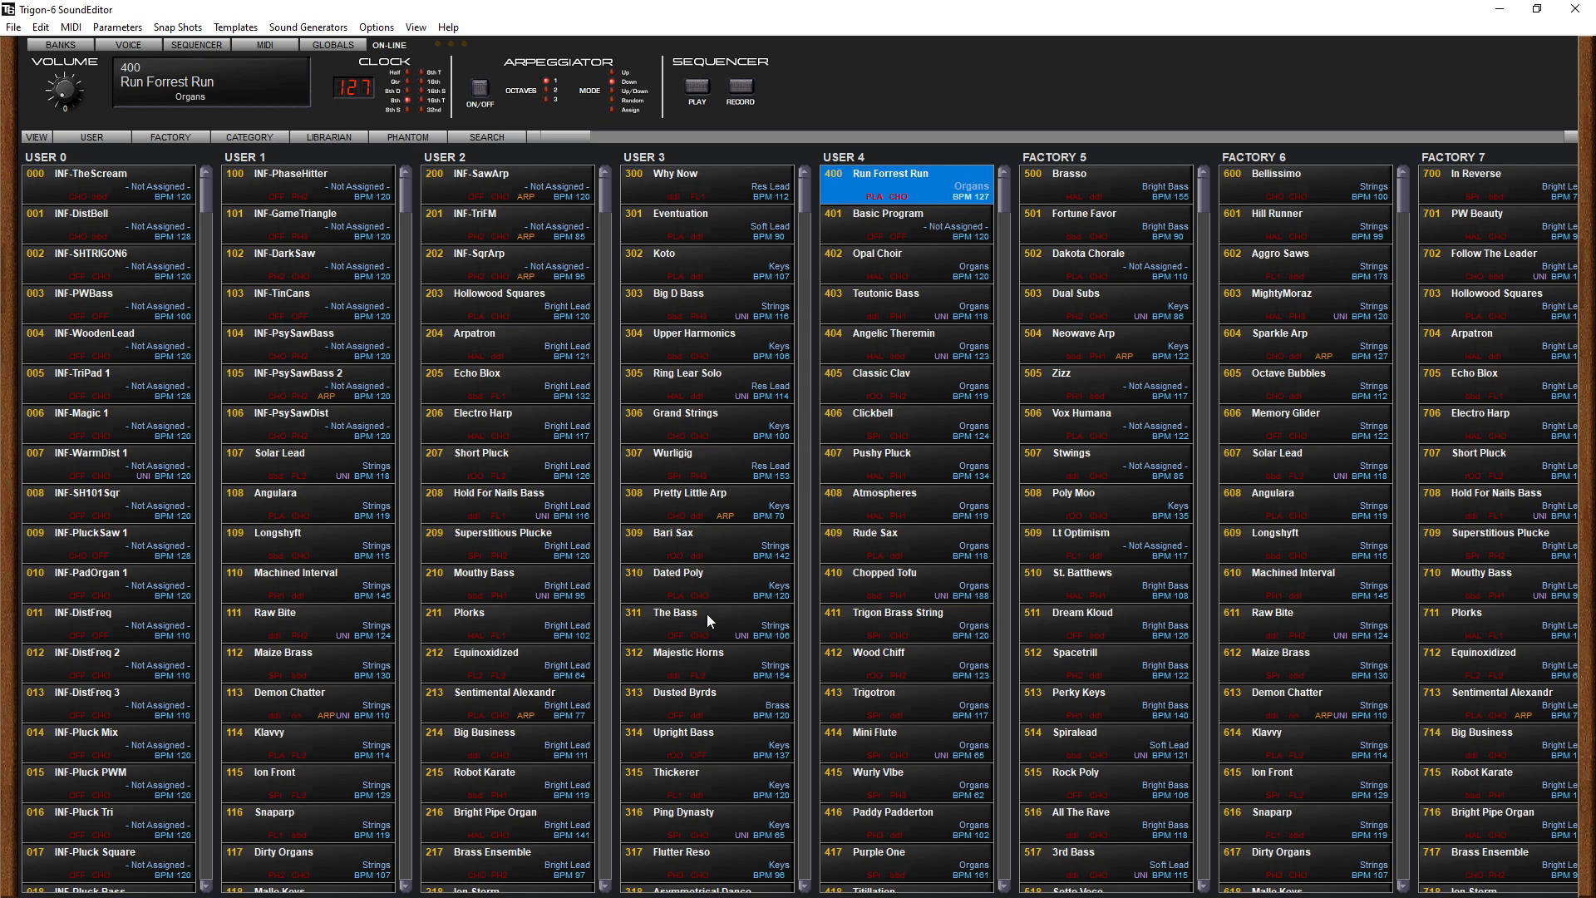
pyautogui.click(131, 44)
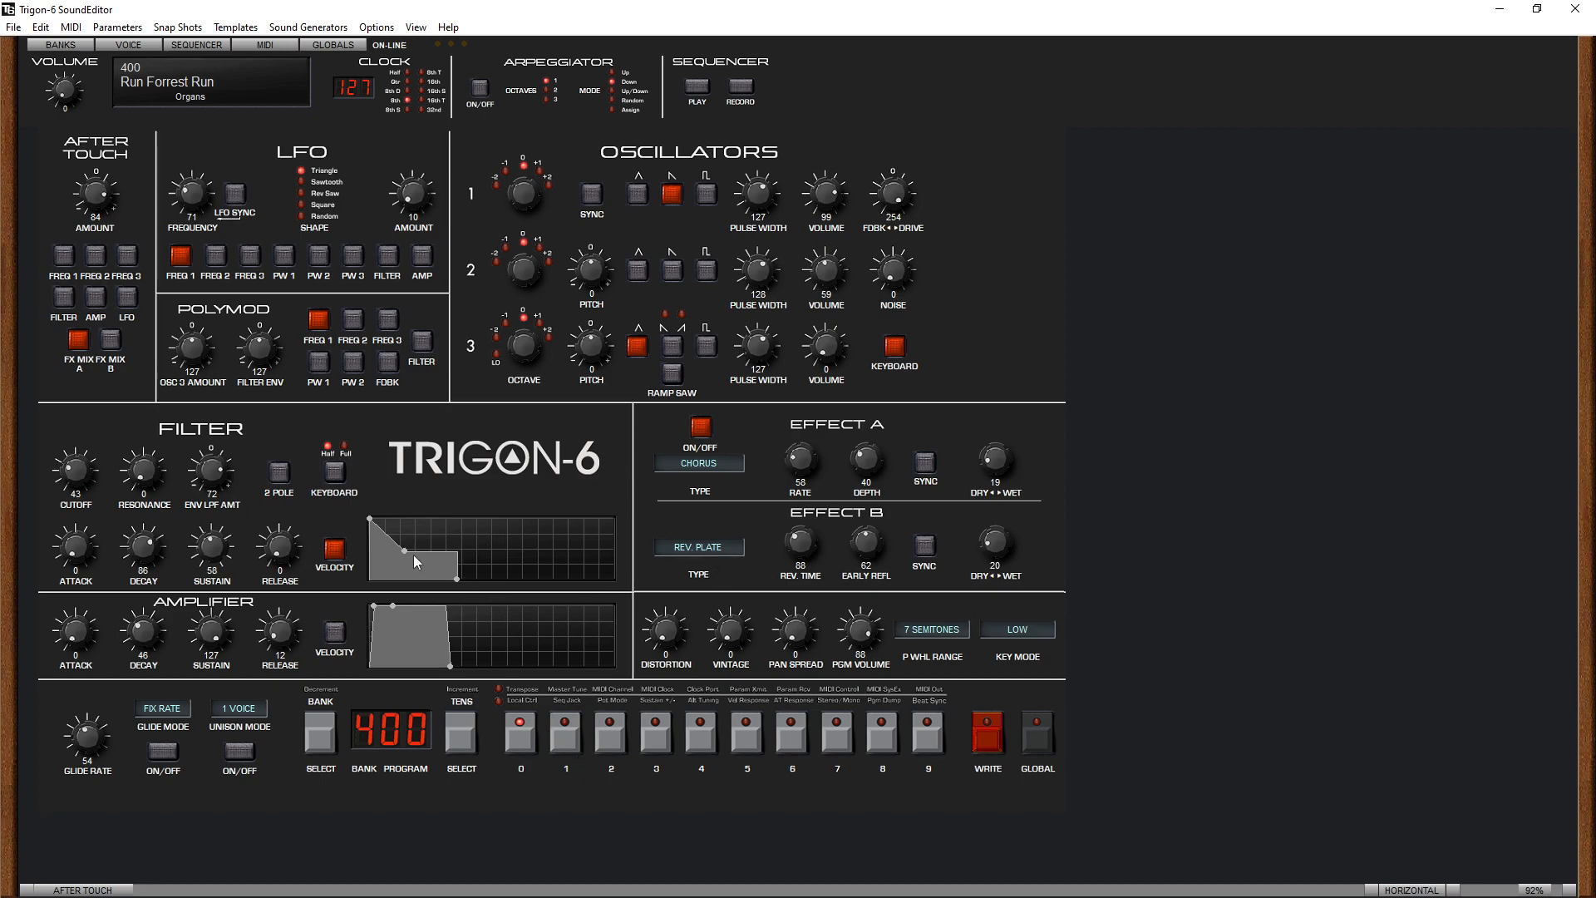
# - Compare programs 401 and 400, and try out the PolyMod oscillator 3 amount on program 400
pyautogui.click(570, 731)
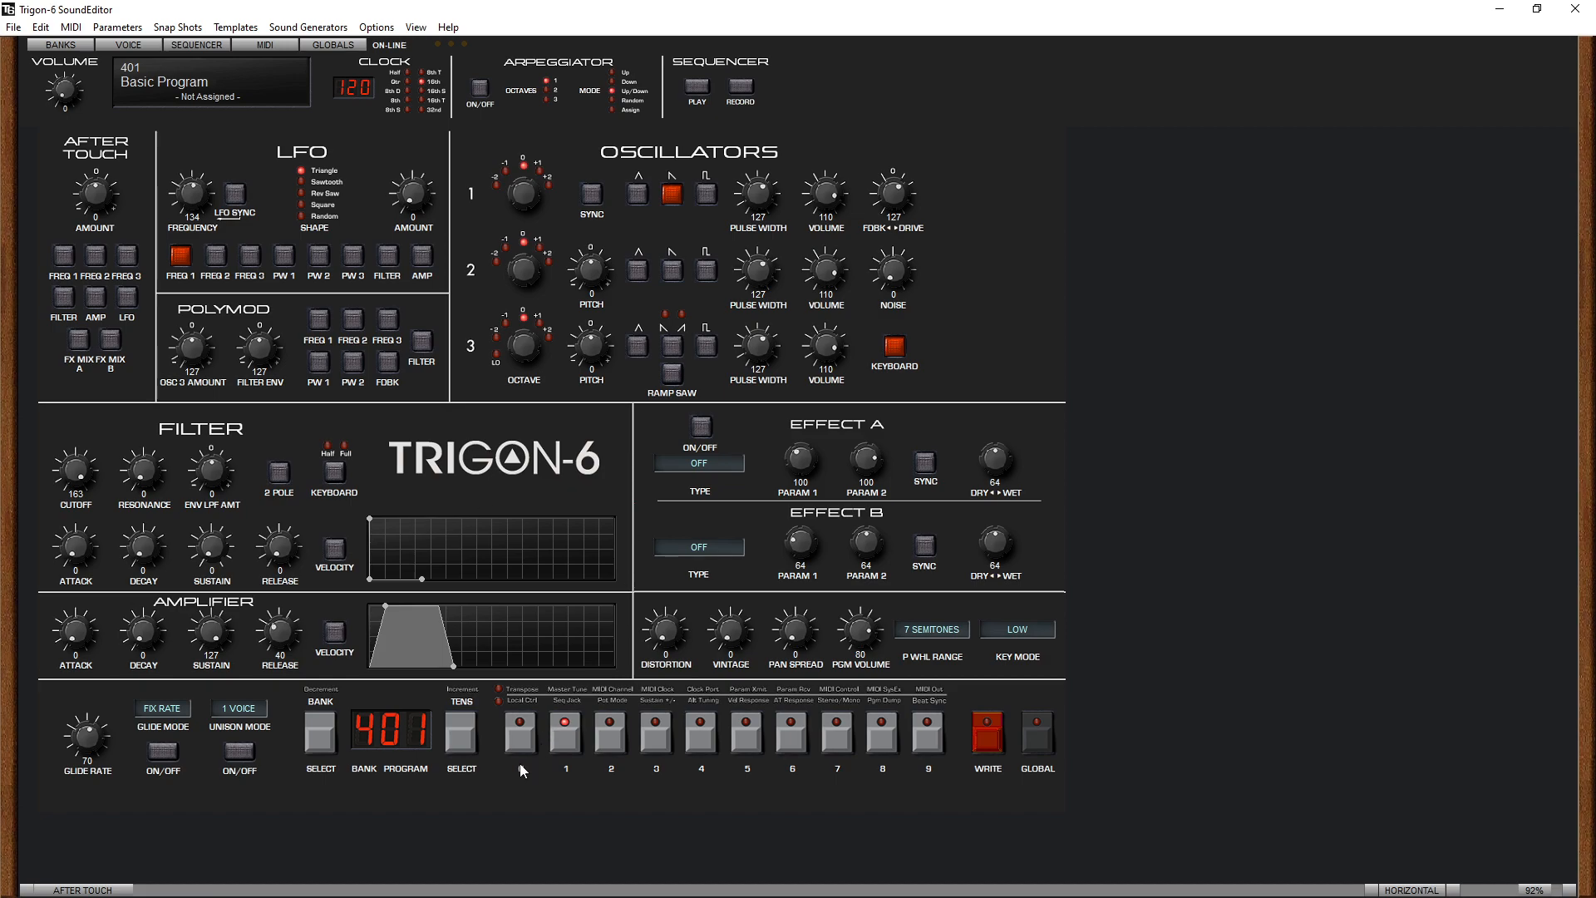
pyautogui.click(521, 736)
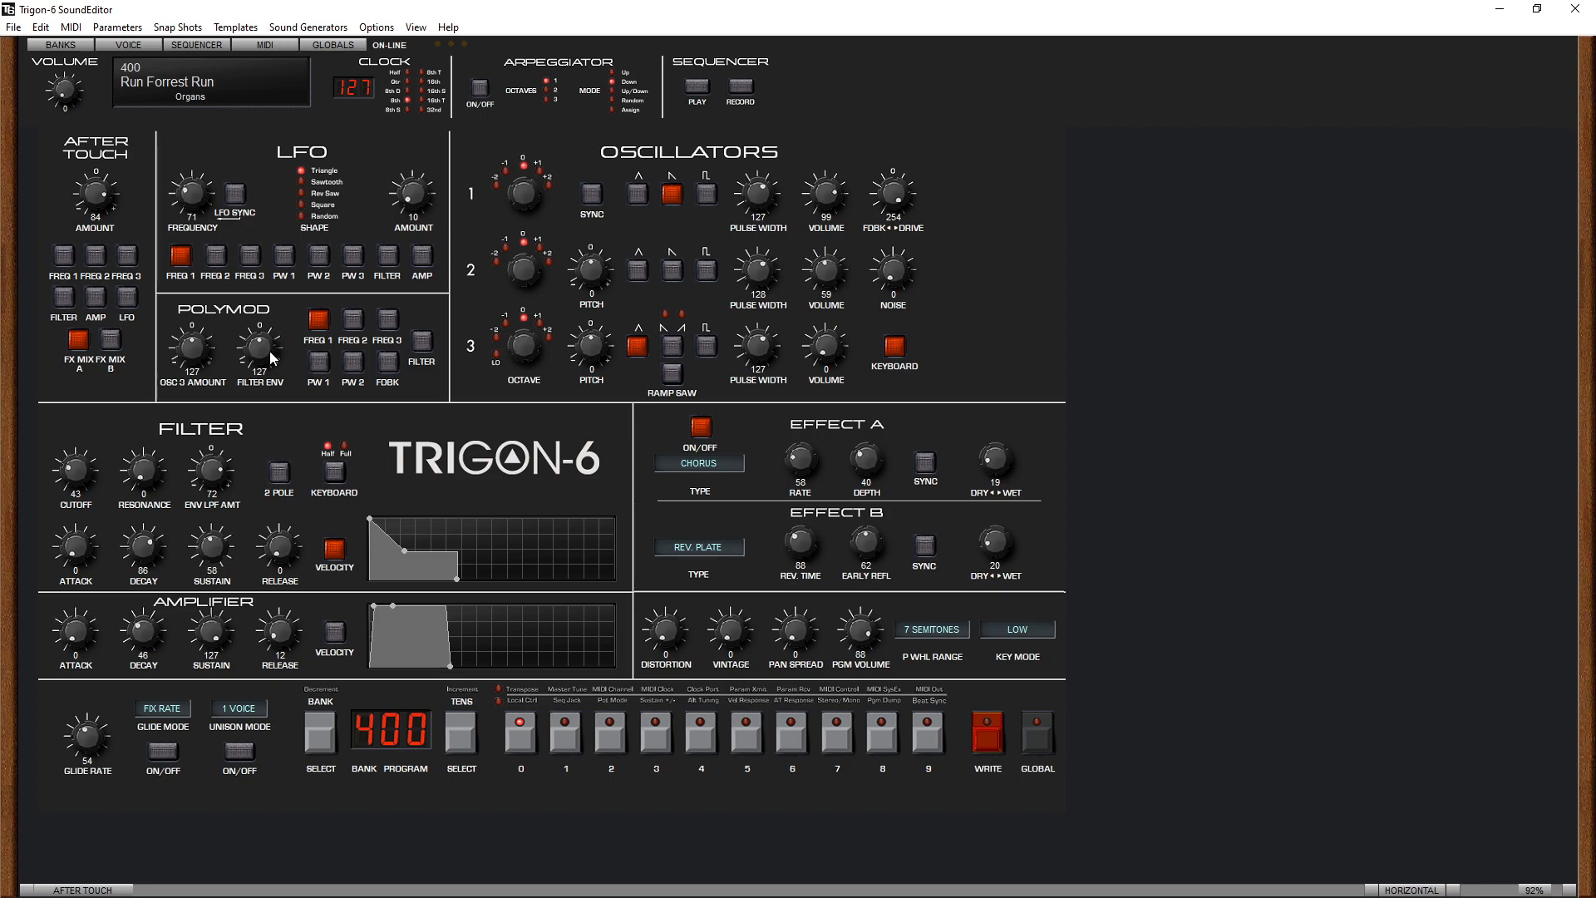
pyautogui.moveTo(202, 357)
pyautogui.mouseDown()
pyautogui.moveTo(220, 282)
pyautogui.moveTo(213, 362)
pyautogui.mouseUp()
pyautogui.moveTo(199, 348); pyautogui.dragTo(198, 350)
# - Load program 401, try oscillator 1's triangle, sawtooth and pulse waves, set its pulse width to 109 and keep only the sawtooth
pyautogui.click(564, 732)
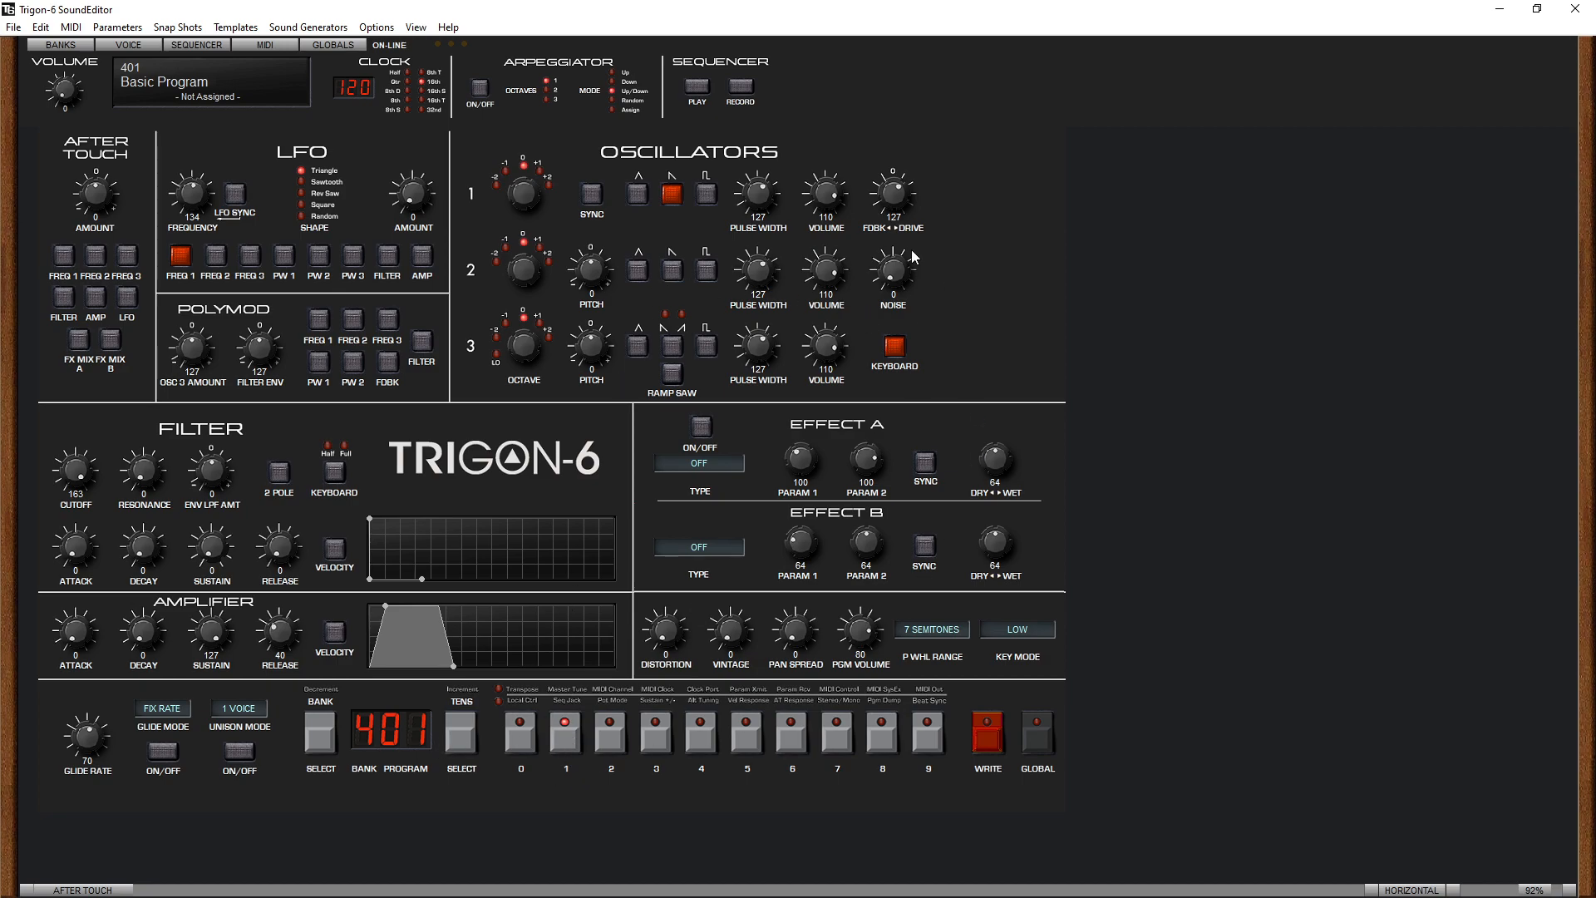
pyautogui.click(673, 199)
pyautogui.click(636, 196)
pyautogui.click(676, 202)
pyautogui.click(707, 197)
pyautogui.click(642, 204)
pyautogui.click(672, 195)
pyautogui.moveTo(775, 162); pyautogui.dragTo(785, 247)
pyautogui.click(706, 195)
# - Remove the LFO routing to Freq 1, and enable the sawtooth on oscillators 2 and 3 at octave -1
pyautogui.click(184, 266)
pyautogui.click(674, 272)
pyautogui.click(680, 345)
pyautogui.moveTo(534, 348); pyautogui.dragTo(535, 355)
# - Balance the oscillator volumes at 106 for oscillator 1, 95 for oscillator 2 and 96 for oscillator 3
pyautogui.moveTo(825, 276); pyautogui.dragTo(824, 313)
pyautogui.moveTo(825, 194); pyautogui.dragTo(821, 217)
pyautogui.moveTo(828, 282); pyautogui.dragTo(828, 269)
pyautogui.moveTo(821, 373); pyautogui.dragTo(822, 379)
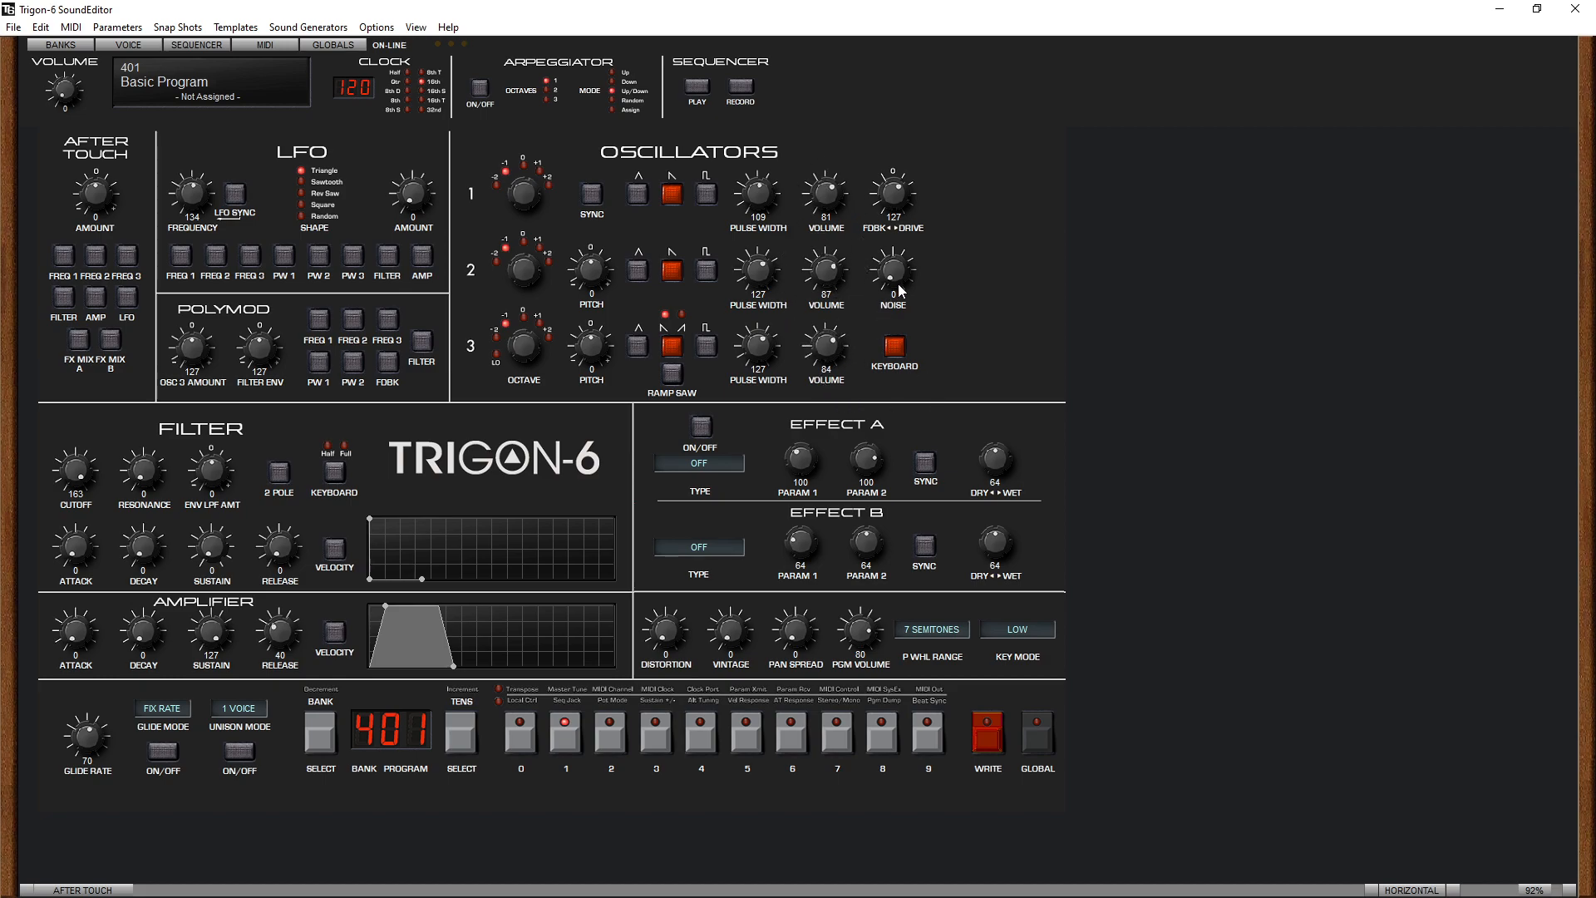
pyautogui.moveTo(828, 282); pyautogui.dragTo(828, 271)
pyautogui.moveTo(825, 365); pyautogui.dragTo(824, 384)
pyautogui.moveTo(832, 272); pyautogui.dragTo(831, 313)
pyautogui.moveTo(827, 203); pyautogui.dragTo(827, 170)
pyautogui.moveTo(845, 236); pyautogui.dragTo(844, 235)
pyautogui.moveTo(830, 345); pyautogui.dragTo(842, 309)
# - Add the triangle wave to all three oscillators and set the filter cutoff to 79
pyautogui.click(637, 194)
pyautogui.click(637, 346)
pyautogui.moveTo(79, 476); pyautogui.dragTo(98, 510)
pyautogui.moveTo(83, 475)
pyautogui.mouseDown()
pyautogui.moveTo(82, 492)
pyautogui.moveTo(84, 460)
pyautogui.moveTo(86, 486)
pyautogui.mouseUp()
pyautogui.moveTo(86, 497); pyautogui.dragTo(99, 475)
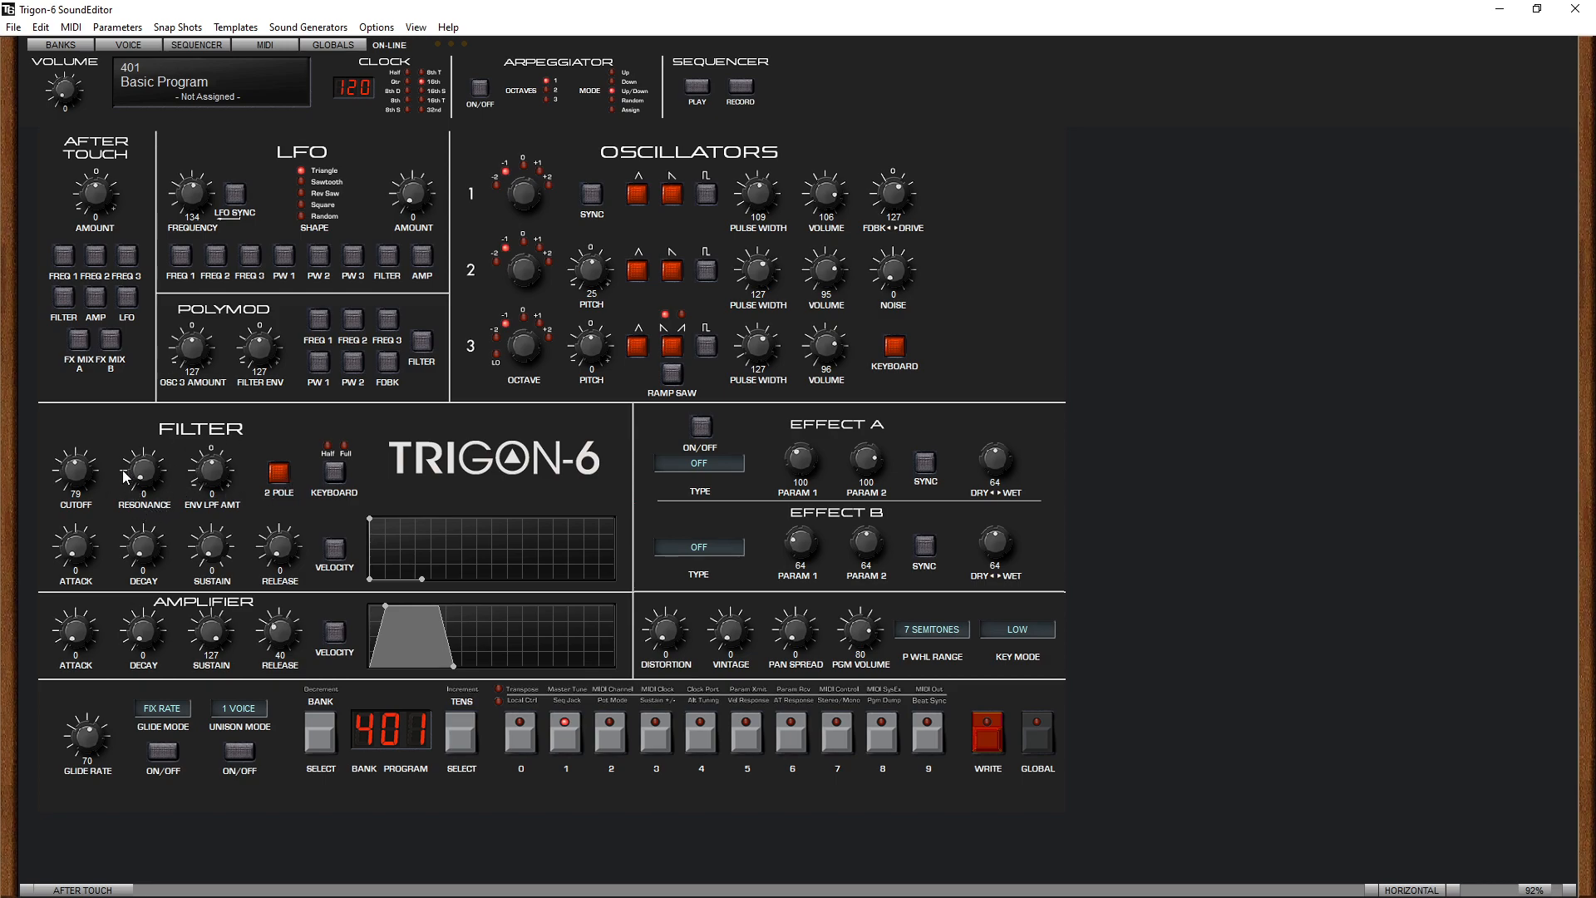
# - Set the filter resonance to 140 and compare 2-pole on and off at different cutoffs, leaving 2-pole on
pyautogui.moveTo(163, 486); pyautogui.dragTo(184, 392)
pyautogui.moveTo(76, 471); pyautogui.dragTo(240, 489)
pyautogui.click(287, 476)
pyautogui.moveTo(82, 476)
pyautogui.mouseDown()
pyautogui.moveTo(86, 434)
pyautogui.moveTo(86, 459)
pyautogui.mouseUp()
pyautogui.click(279, 472)
pyautogui.moveTo(89, 428); pyautogui.dragTo(82, 467)
pyautogui.click(275, 478)
pyautogui.click(280, 479)
pyautogui.click(280, 474)
pyautogui.click(282, 479)
# - Set the filter's keyboard tracking to Full and the cutoff to 101
pyautogui.click(341, 467)
pyautogui.click(338, 478)
pyautogui.moveTo(67, 469); pyautogui.dragTo(74, 458)
# - Set the amplifier release to 70, and the filter envelope to decay 51, sustain 32, release 32 and low-pass amount 34
pyautogui.moveTo(286, 633)
pyautogui.mouseDown()
pyautogui.moveTo(291, 697)
pyautogui.moveTo(325, 640)
pyautogui.moveTo(316, 626)
pyautogui.moveTo(301, 640)
pyautogui.mouseUp()
pyautogui.moveTo(278, 643); pyautogui.dragTo(291, 630)
pyautogui.moveTo(280, 551); pyautogui.dragTo(292, 516)
pyautogui.moveTo(229, 568); pyautogui.dragTo(221, 542)
pyautogui.moveTo(218, 481); pyautogui.dragTo(216, 453)
pyautogui.moveTo(157, 552); pyautogui.dragTo(164, 507)
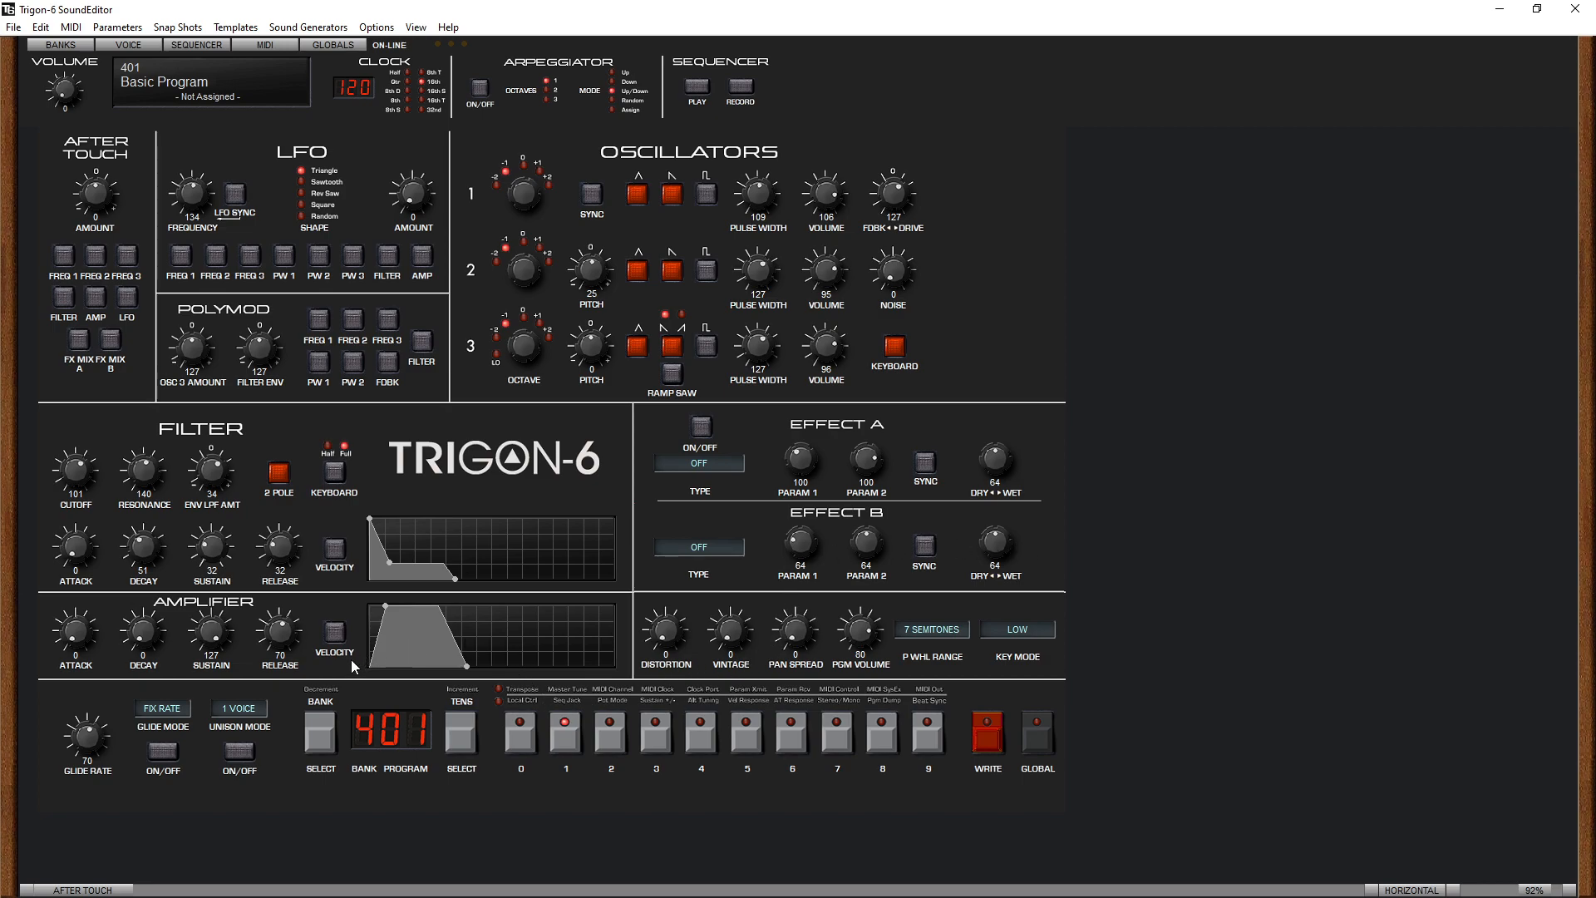
# - Set the amplifier envelope's release to 72 and its attack to 45
pyautogui.moveTo(279, 640); pyautogui.dragTo(279, 639)
pyautogui.moveTo(76, 636); pyautogui.dragTo(207, 731)
pyautogui.moveTo(74, 640)
pyautogui.mouseDown()
pyautogui.moveTo(78, 589)
pyautogui.moveTo(77, 610)
pyautogui.mouseUp()
# - Turn on Effect A as Chorus with rate 64, depth 28 and dry/wet 39, and compare the sound with it bypassed
pyautogui.click(705, 431)
pyautogui.click(710, 464)
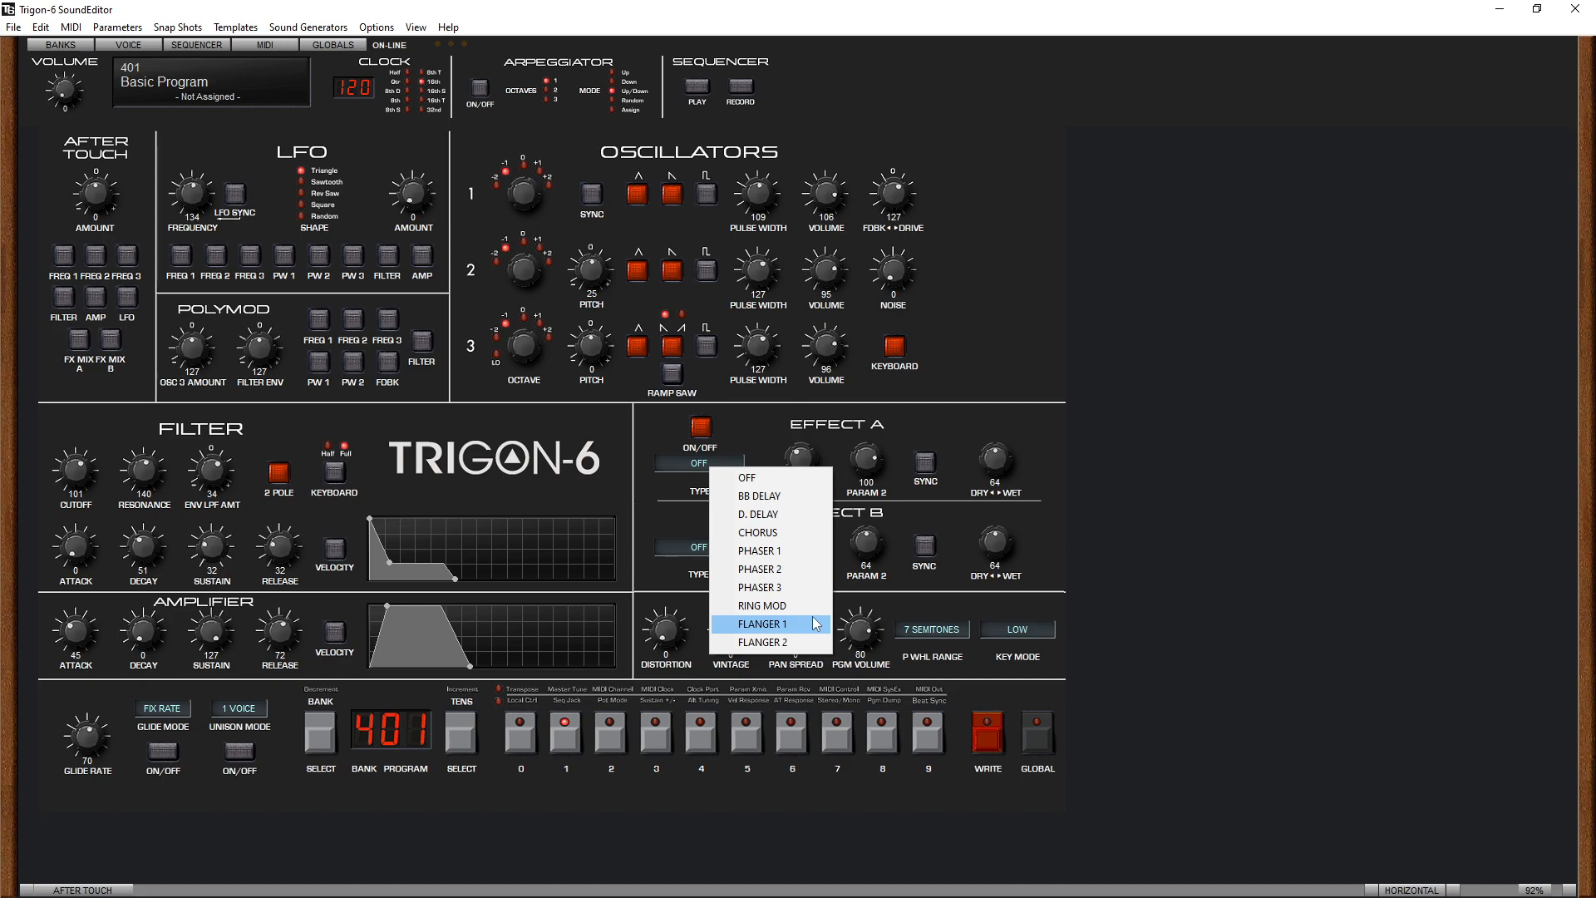
pyautogui.click(753, 532)
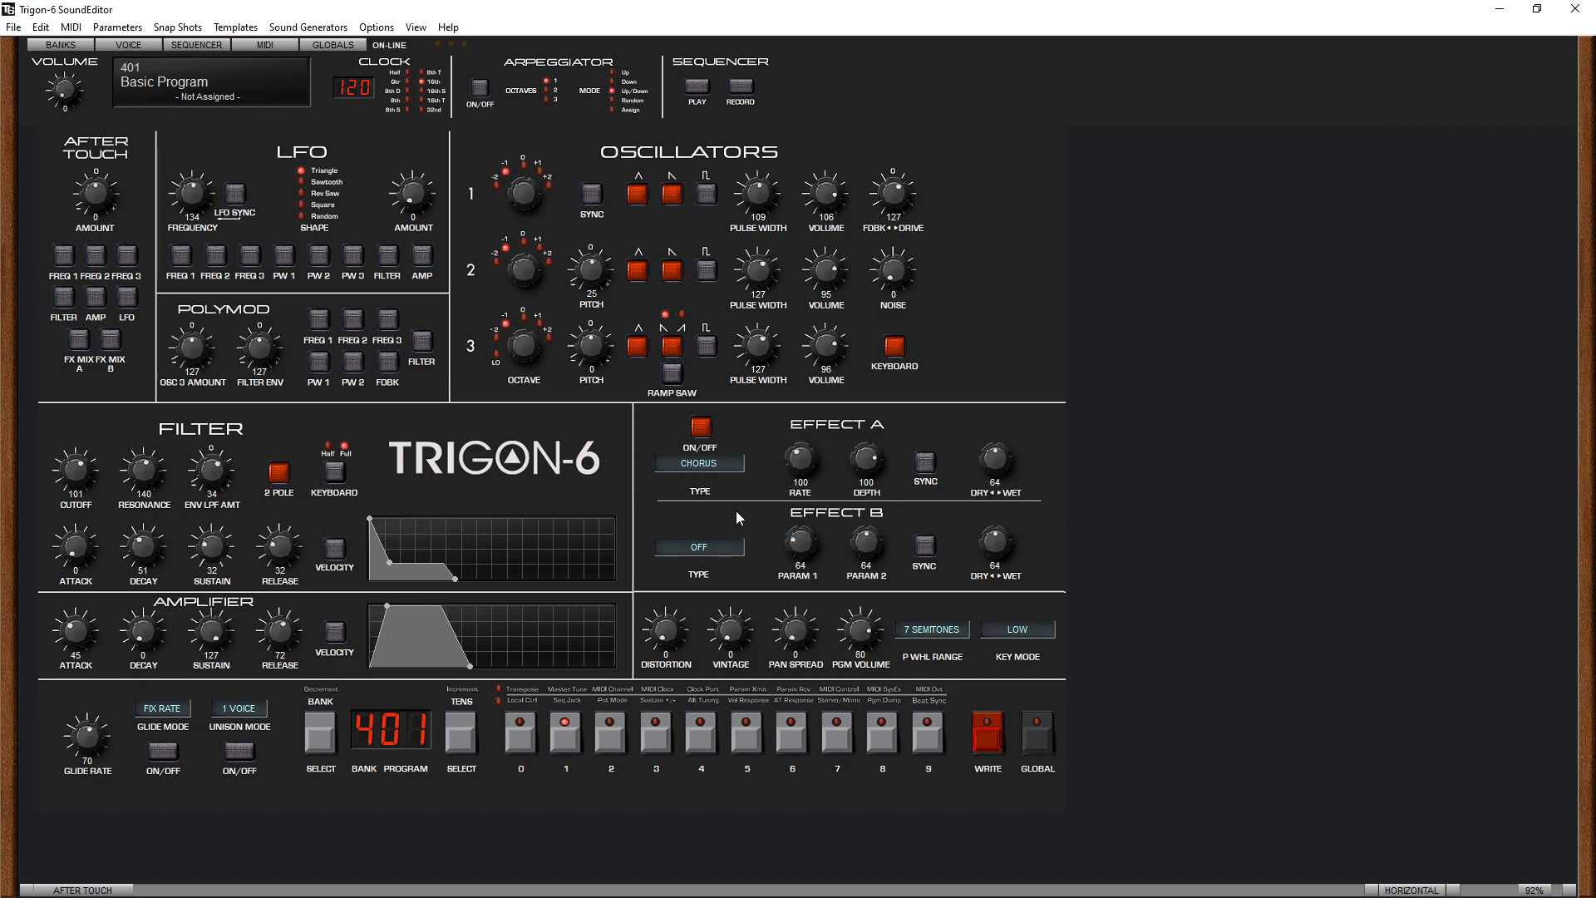
pyautogui.moveTo(1004, 464); pyautogui.dragTo(1004, 484)
pyautogui.moveTo(795, 496); pyautogui.dragTo(855, 510)
pyautogui.click(701, 426)
pyautogui.click(700, 426)
# - Set Effect B to D. Delay synced at an 8th rate, with feedback 97 and dry/wet 44
pyautogui.click(728, 547)
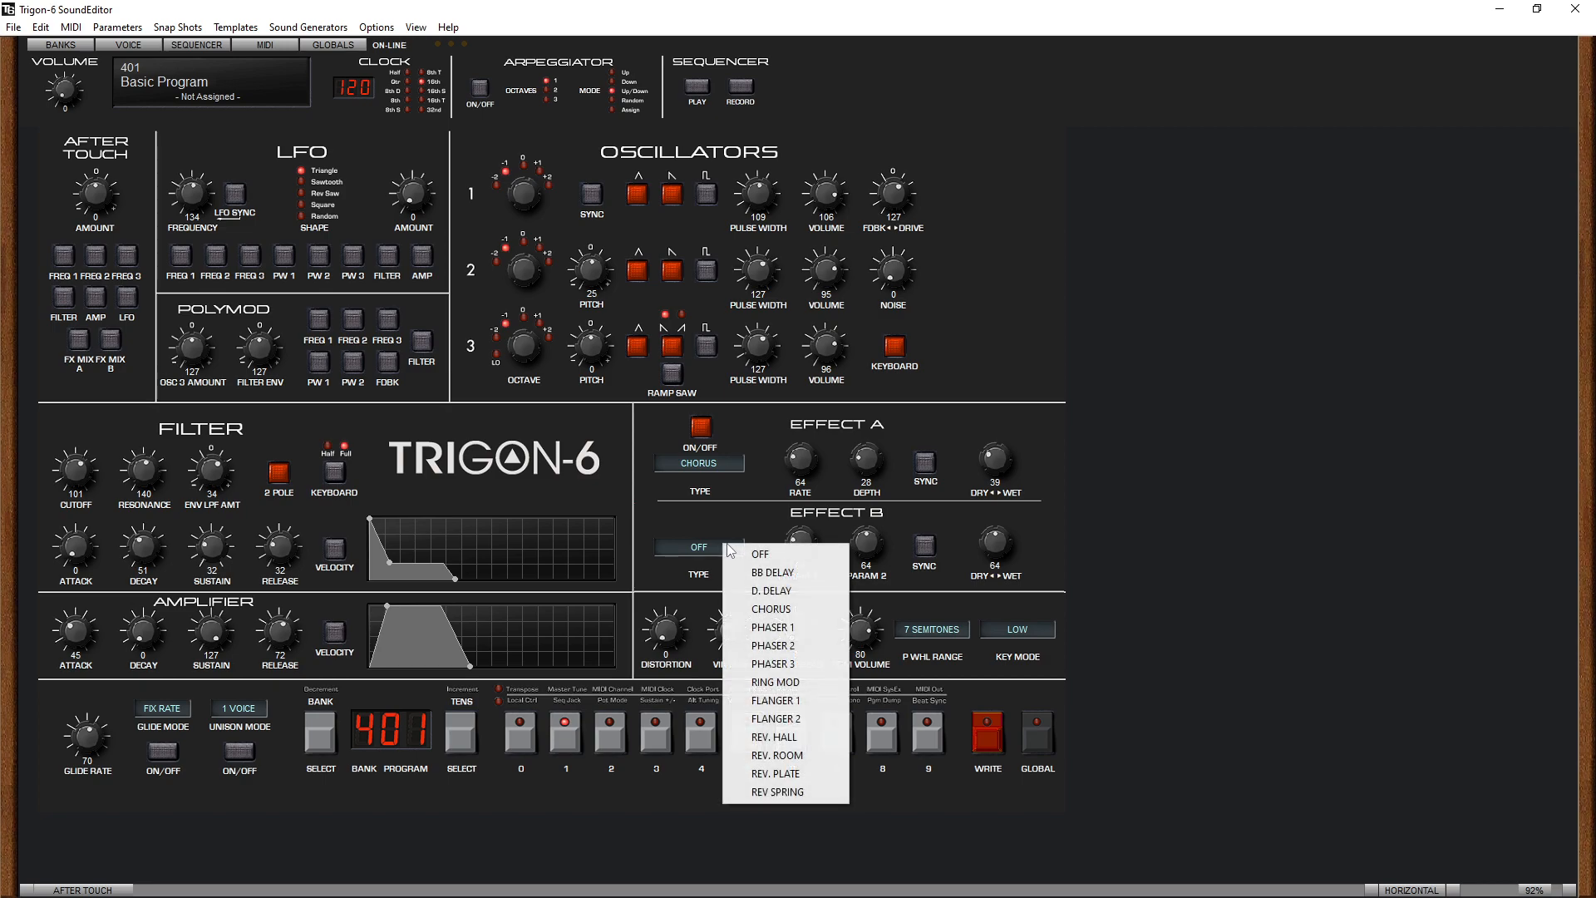
pyautogui.click(1114, 524)
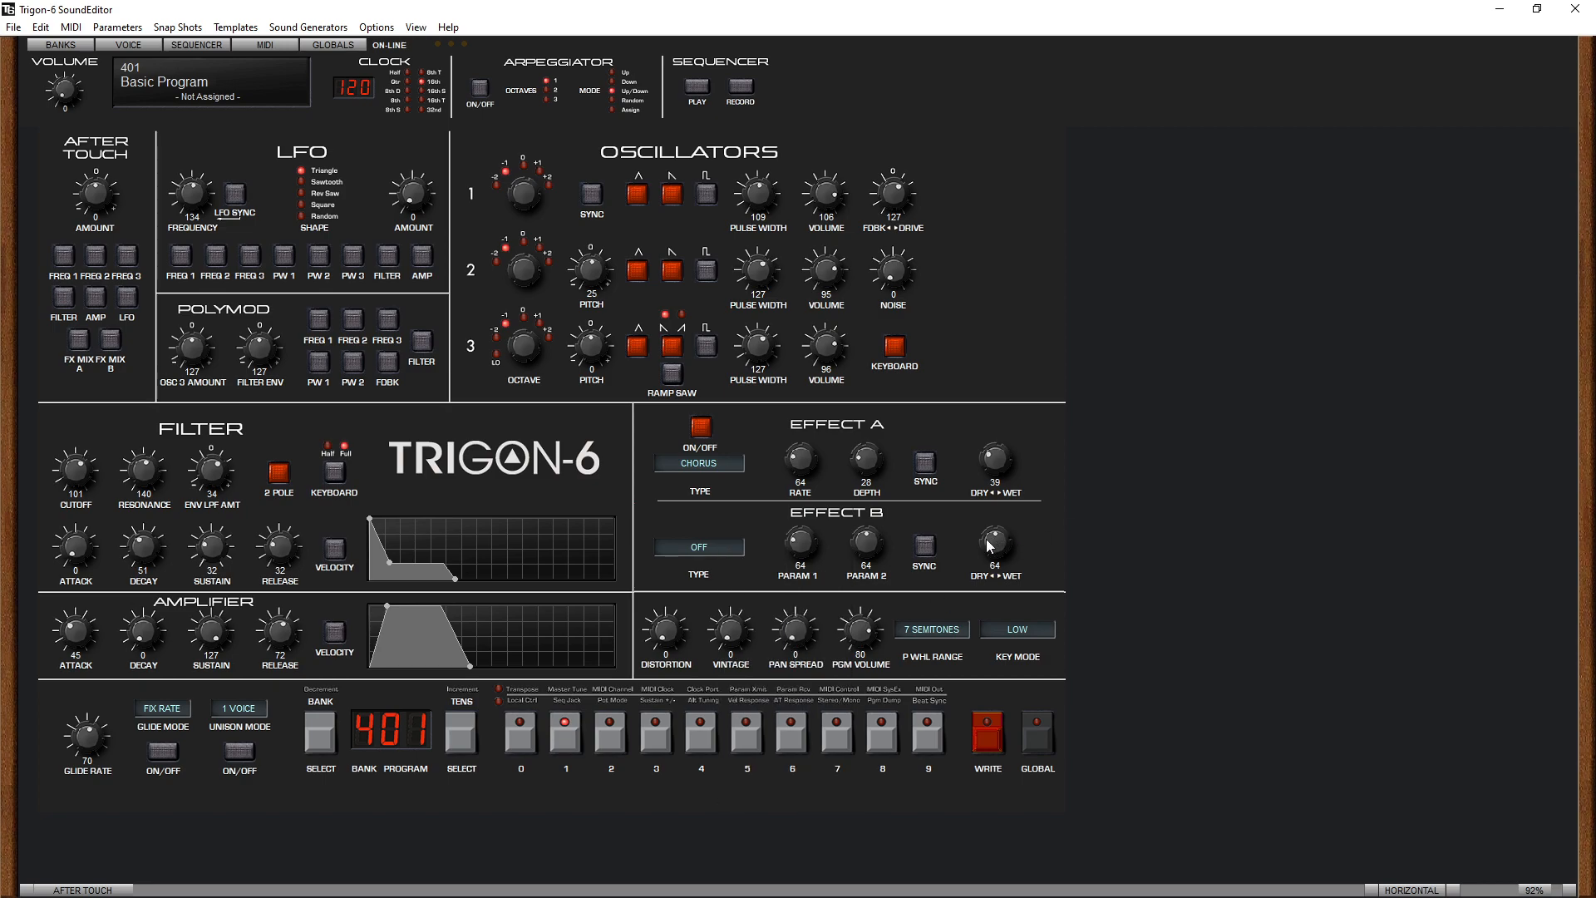
pyautogui.moveTo(984, 561); pyautogui.dragTo(972, 567)
pyautogui.click(703, 548)
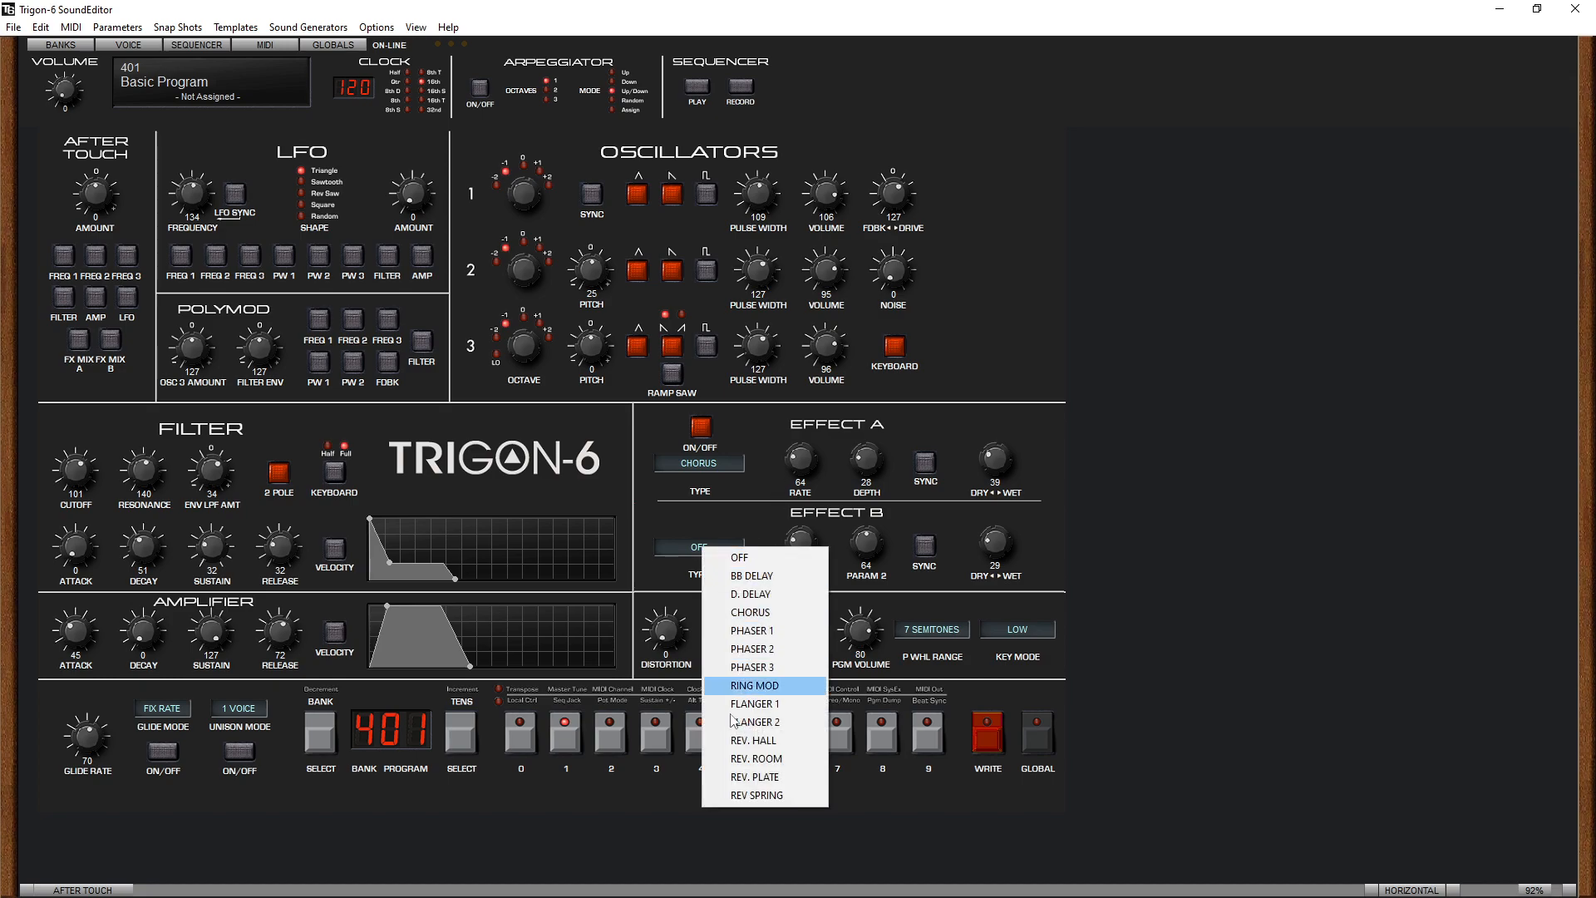
pyautogui.click(784, 594)
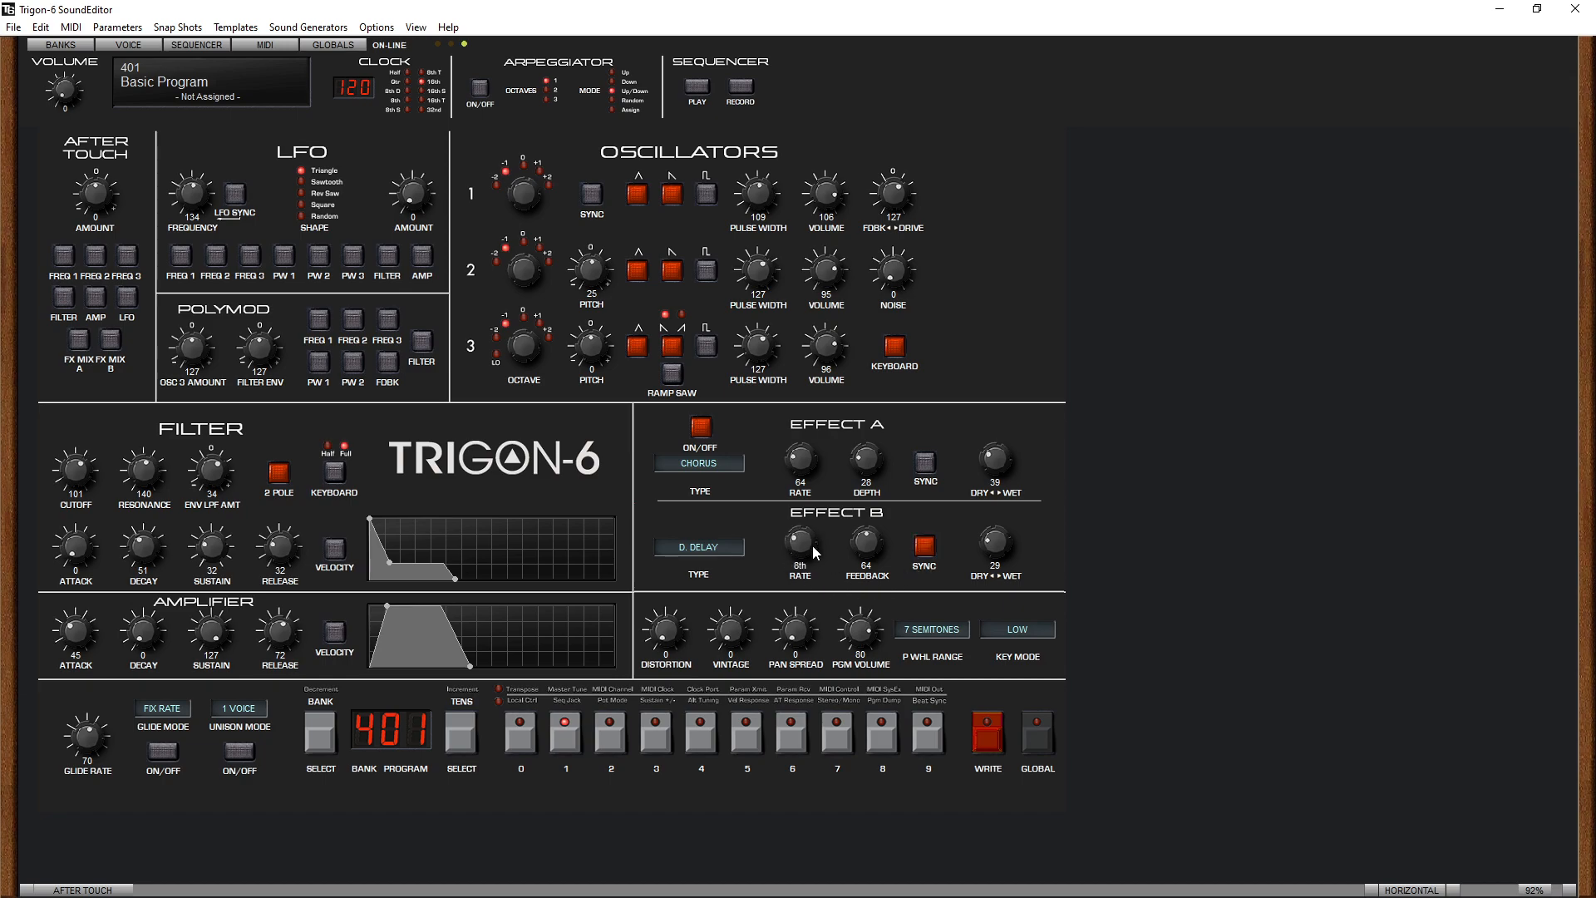
pyautogui.moveTo(866, 542); pyautogui.dragTo(875, 571)
pyautogui.moveTo(999, 557); pyautogui.dragTo(951, 544)
pyautogui.moveTo(877, 580); pyautogui.dragTo(874, 528)
# - Write the edited sound to program 402 and compare it with the original program 401
pyautogui.click(986, 736)
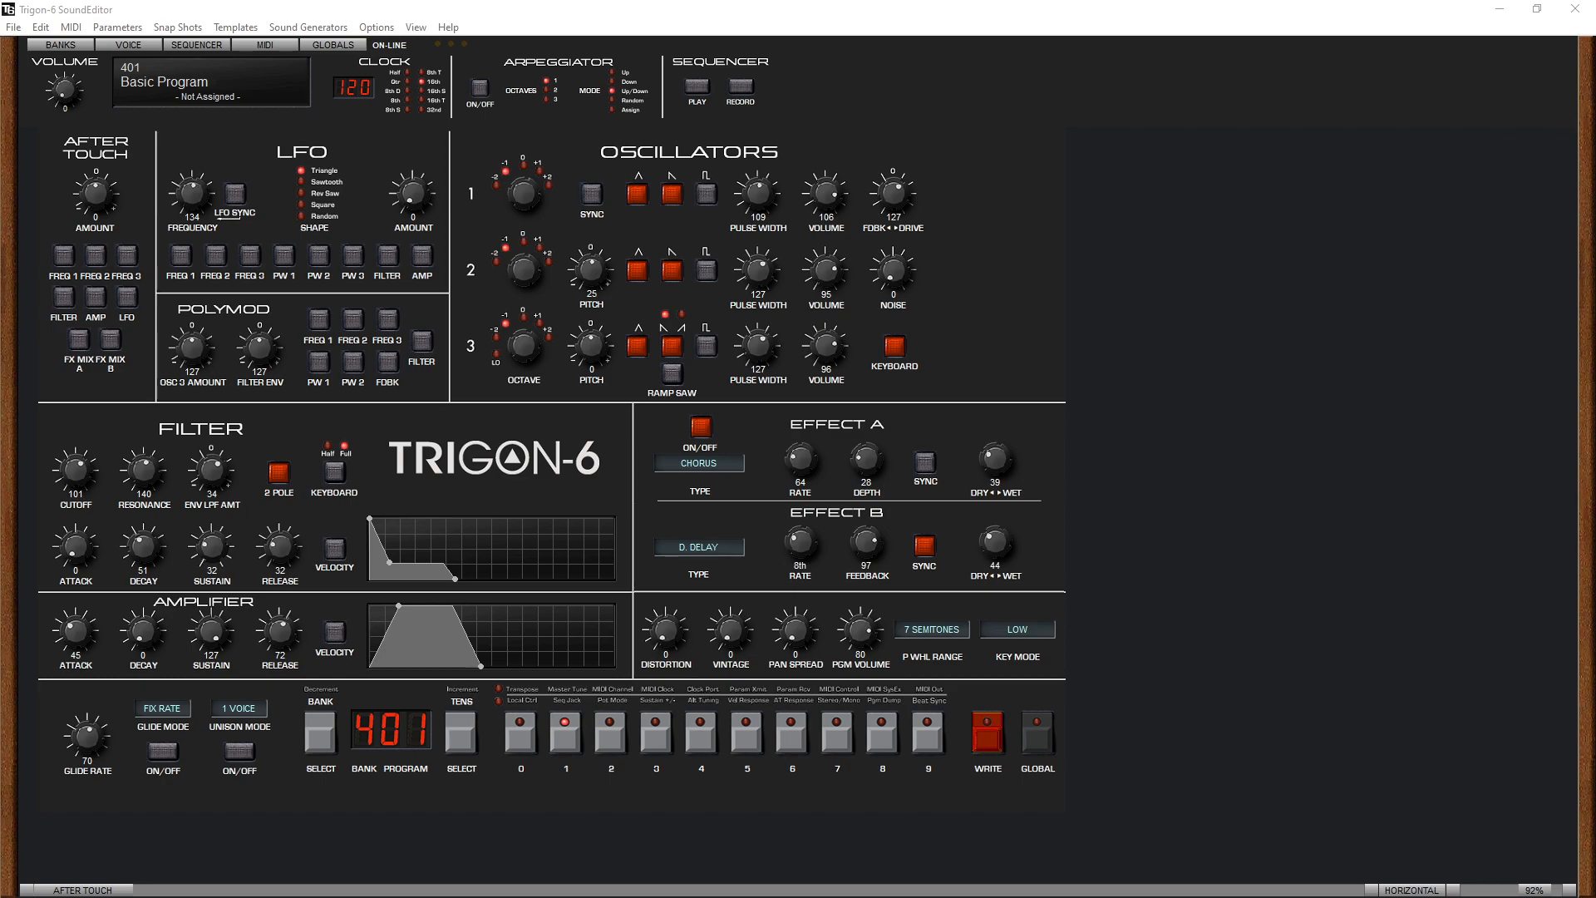
pyautogui.click(612, 737)
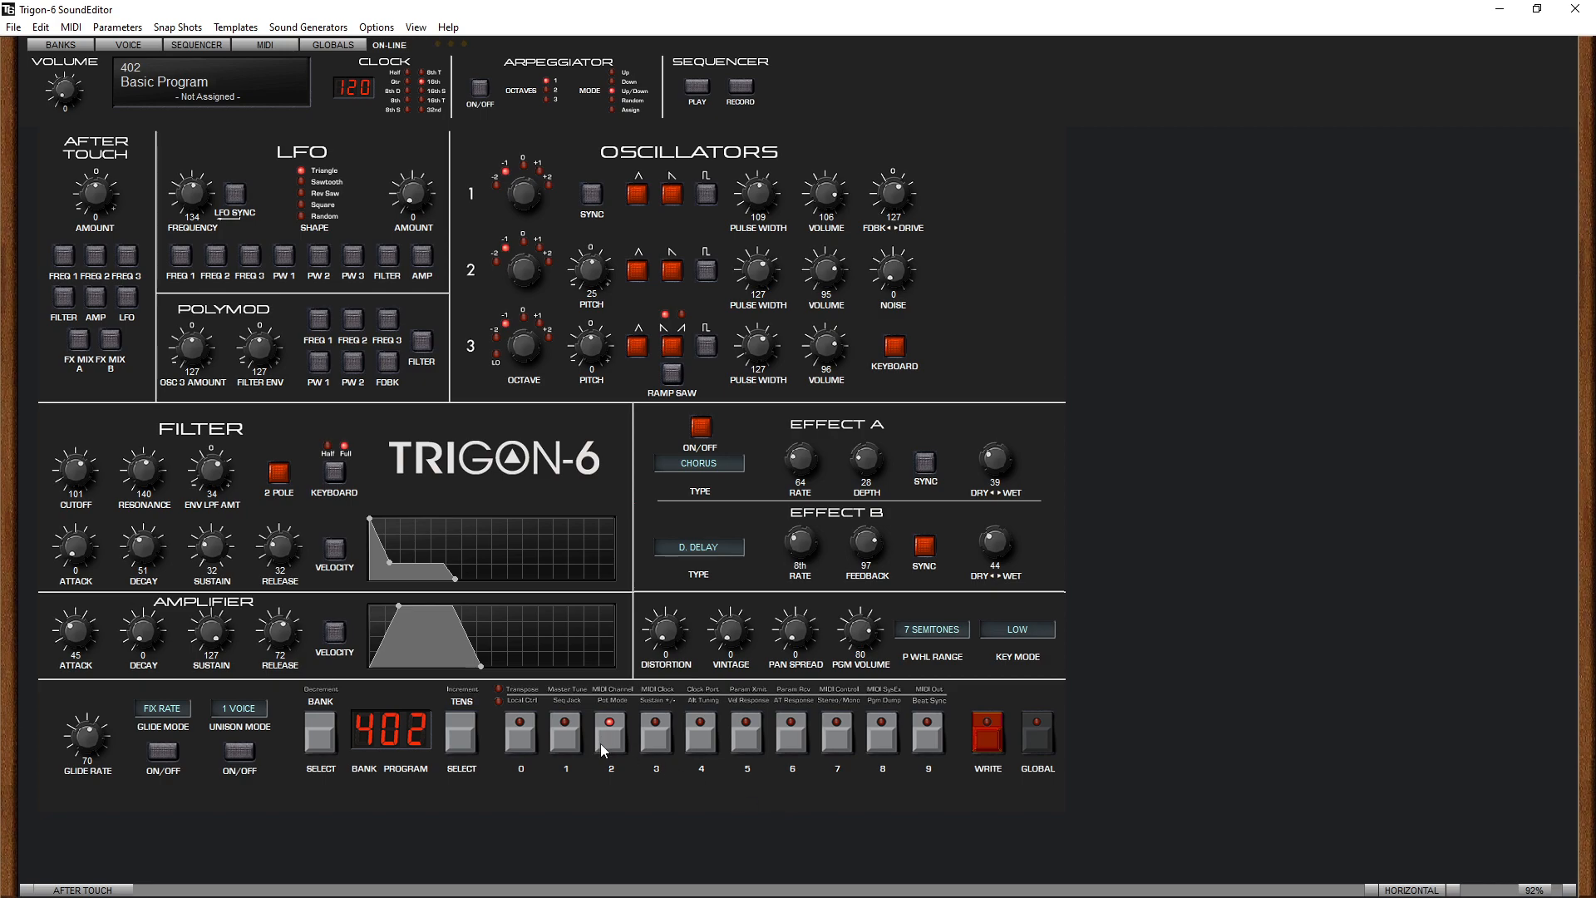
pyautogui.click(567, 738)
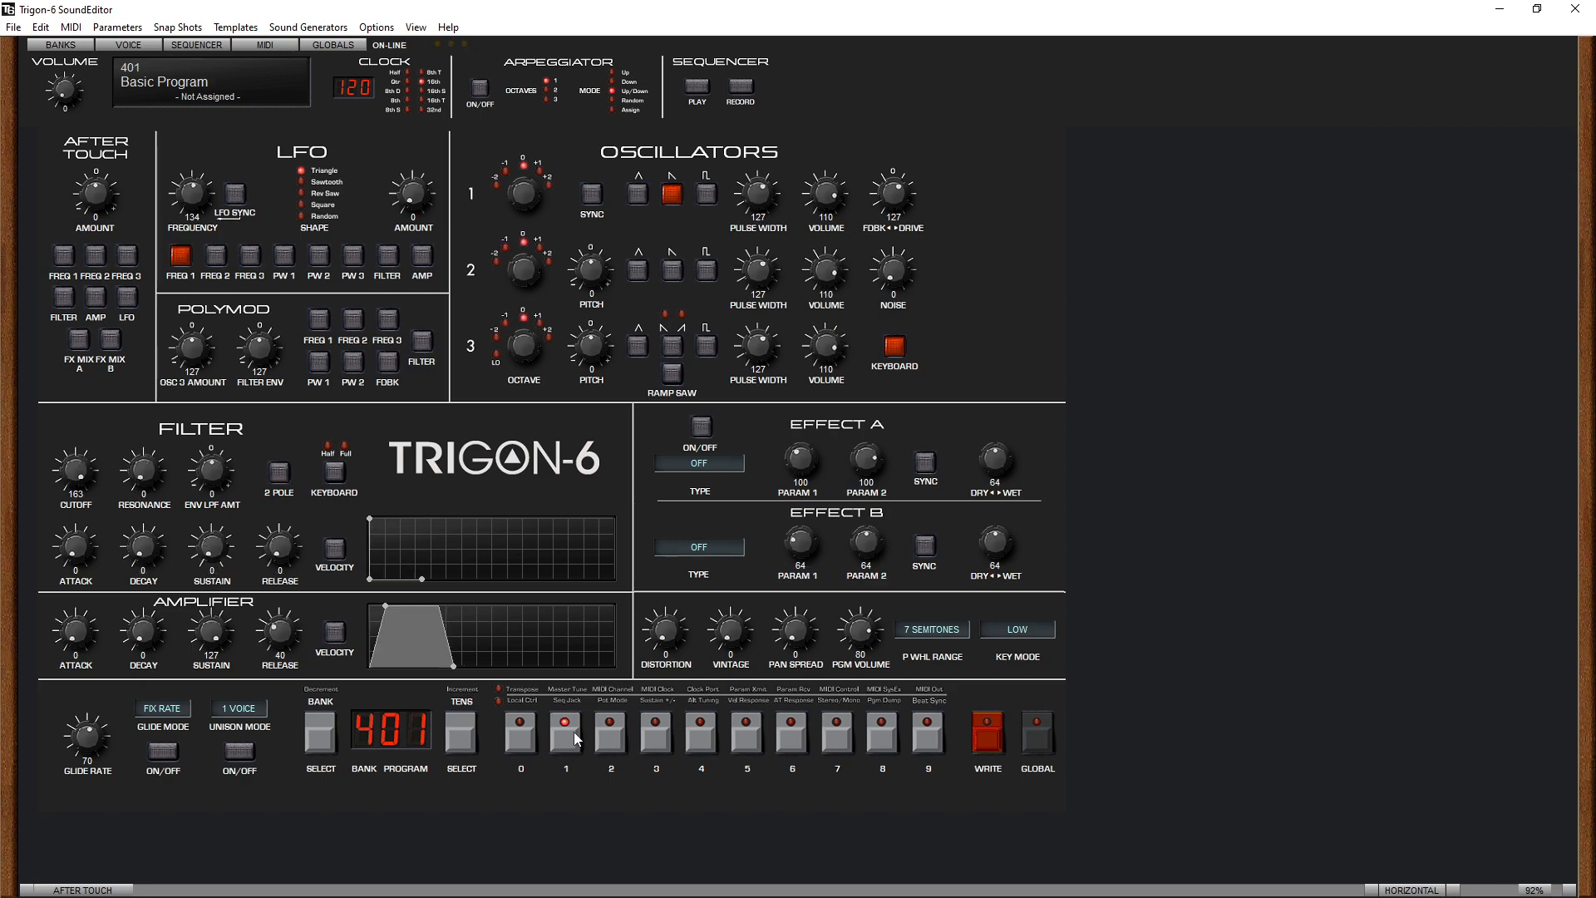
pyautogui.click(616, 746)
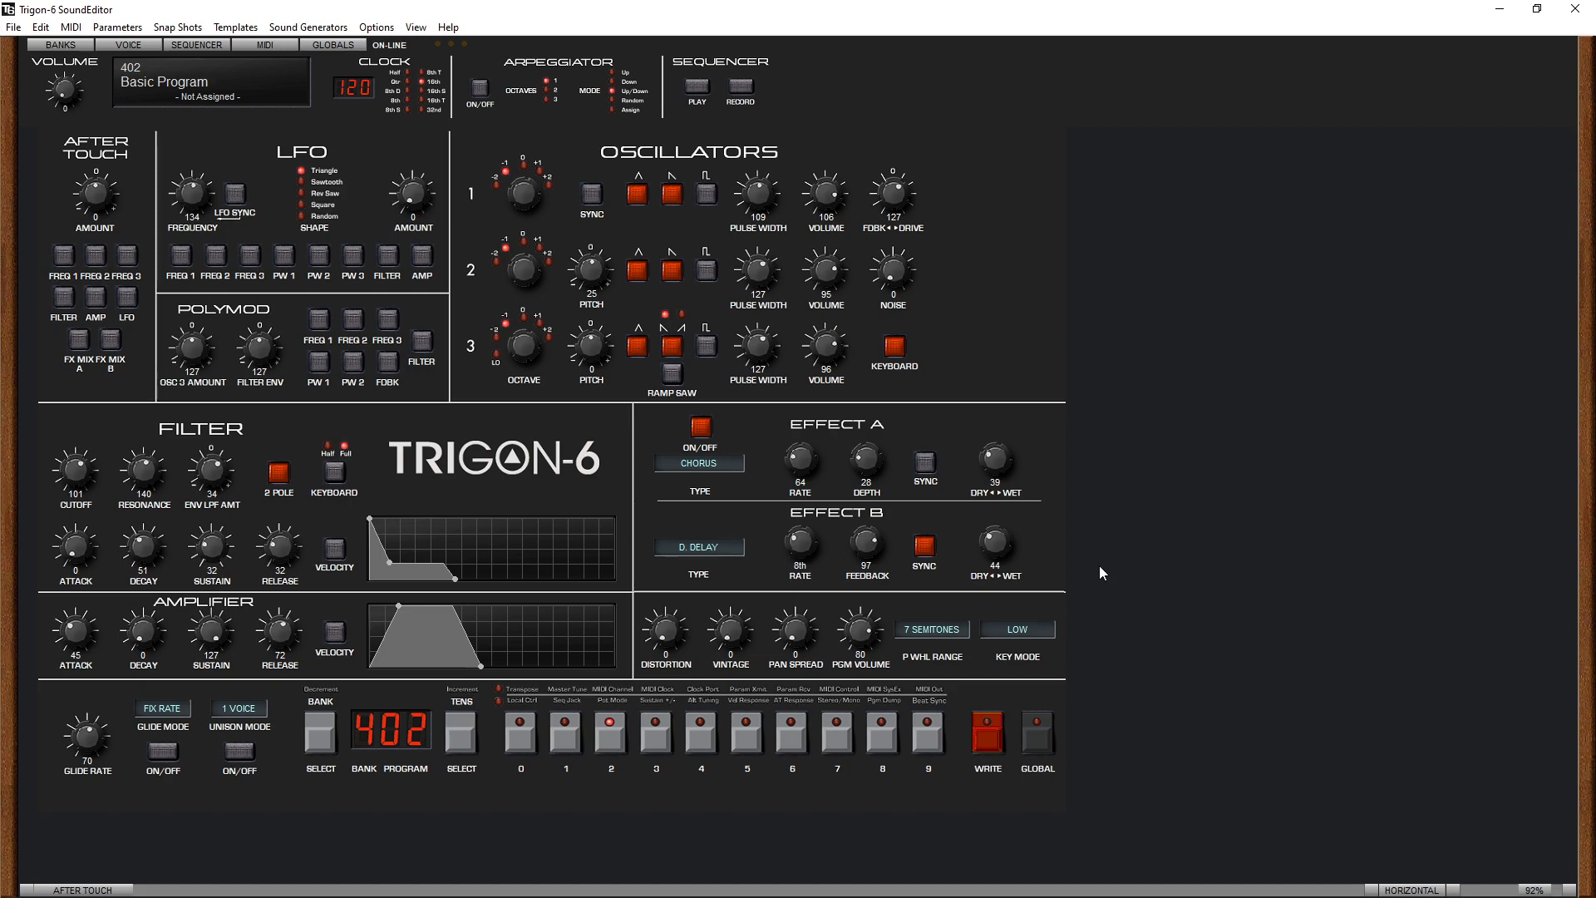
# - Review the Effect B types, set the pan spread to 91 and try out distortion before returning it to 0
pyautogui.click(708, 552)
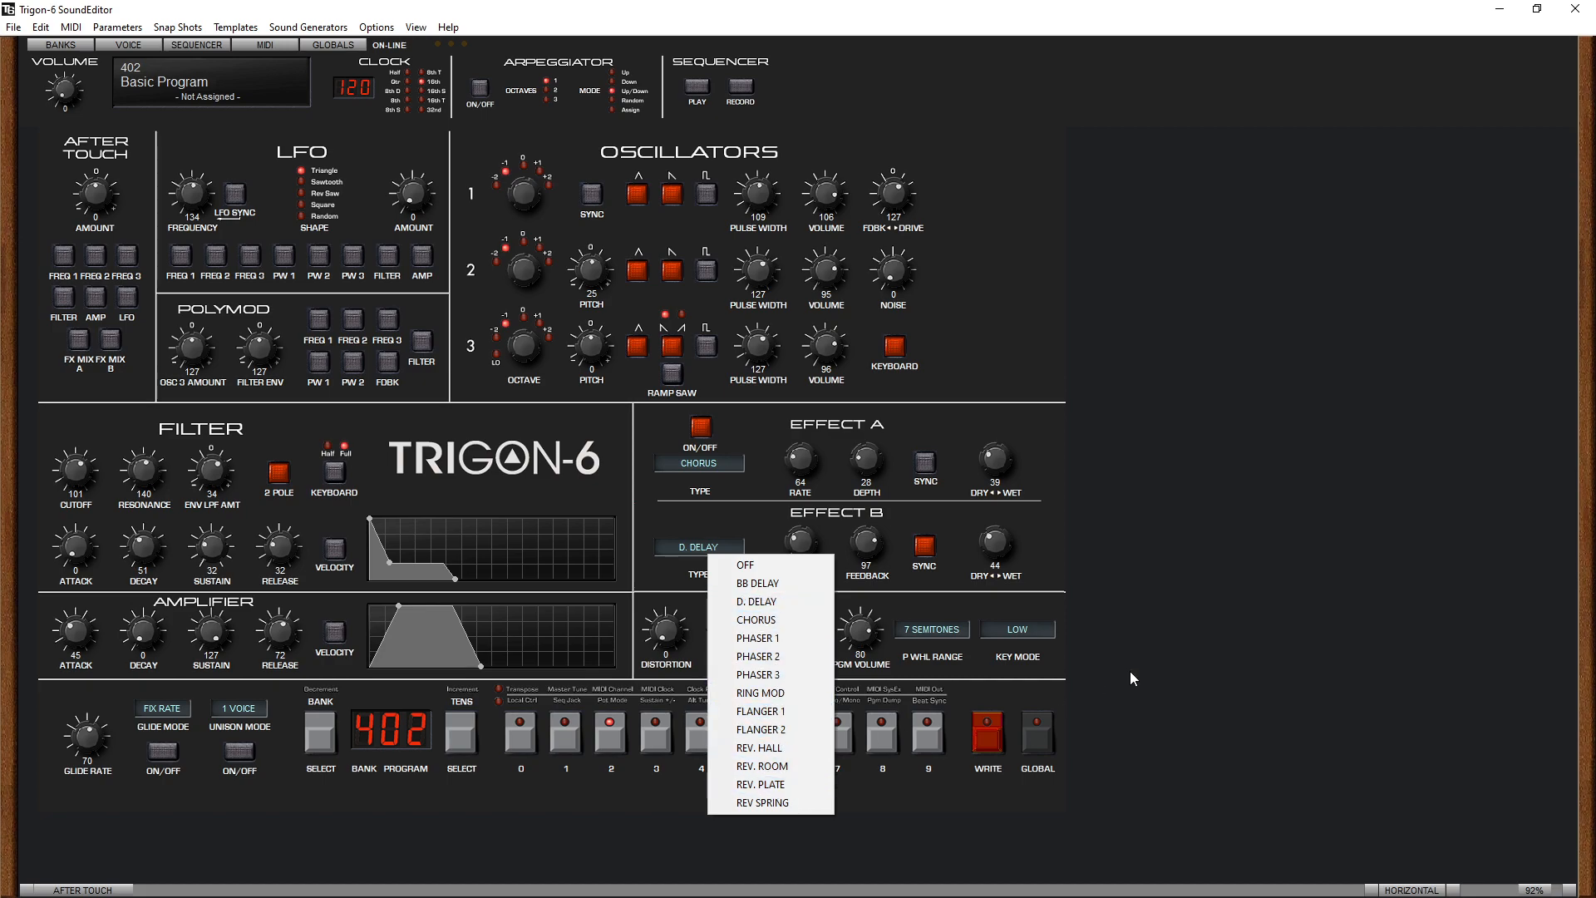
pyautogui.click(1224, 656)
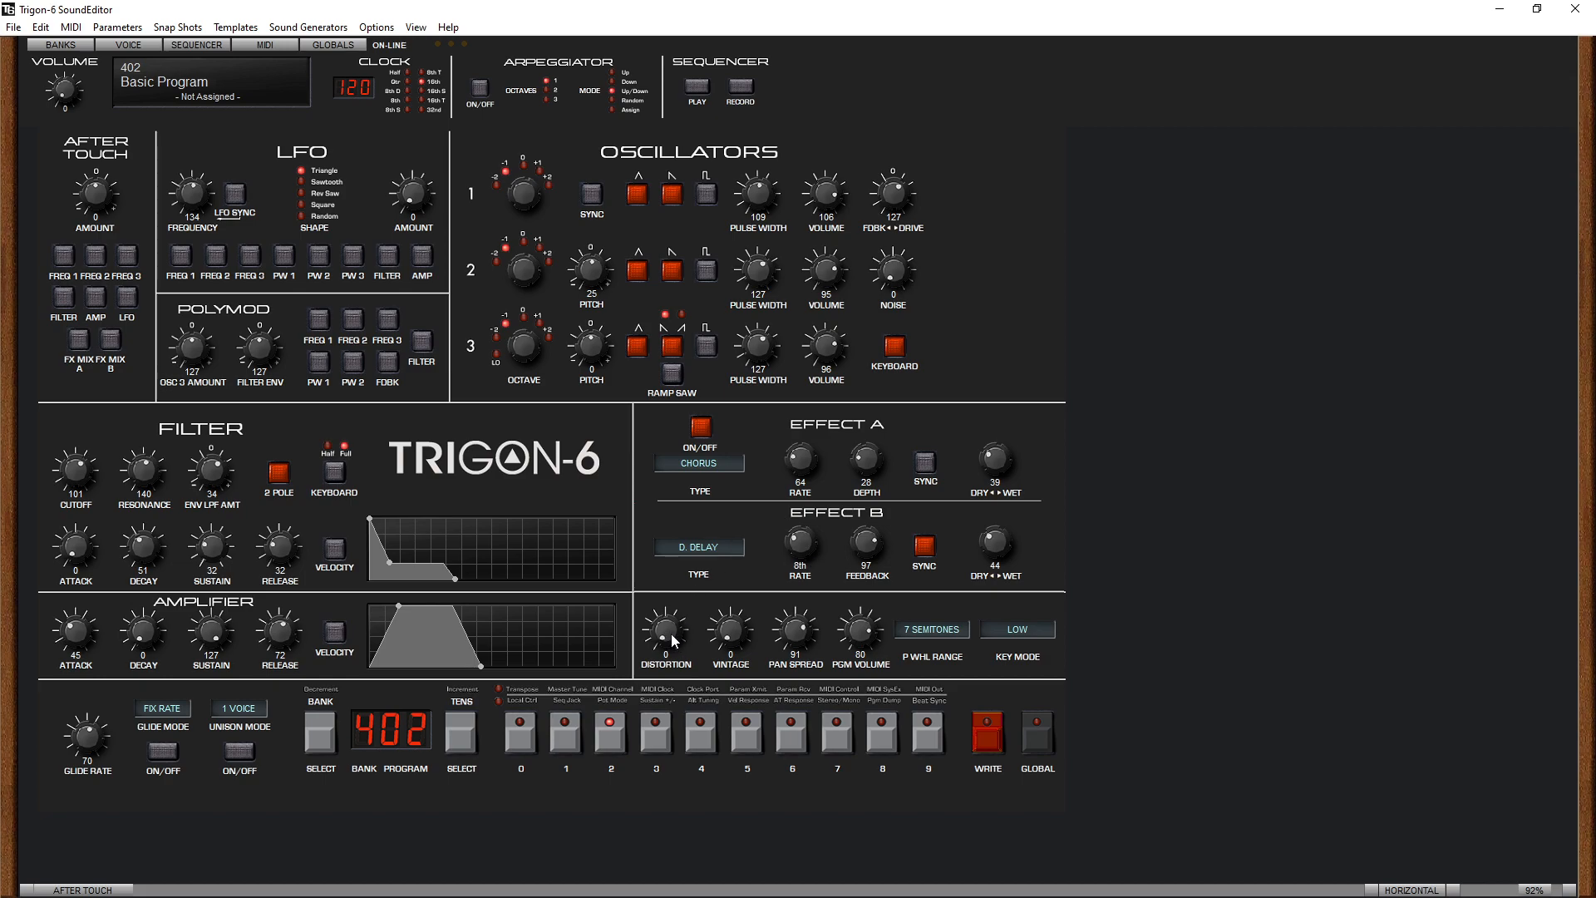
pyautogui.moveTo(671, 633); pyautogui.dragTo(666, 585)
pyautogui.moveTo(665, 640); pyautogui.dragTo(660, 716)
# - Raise oscillator 1 to octave +1 with volume 109, and set the feedback/drive to 109 on the feedback side
pyautogui.click(544, 175)
pyautogui.moveTo(823, 196); pyautogui.dragTo(785, 196)
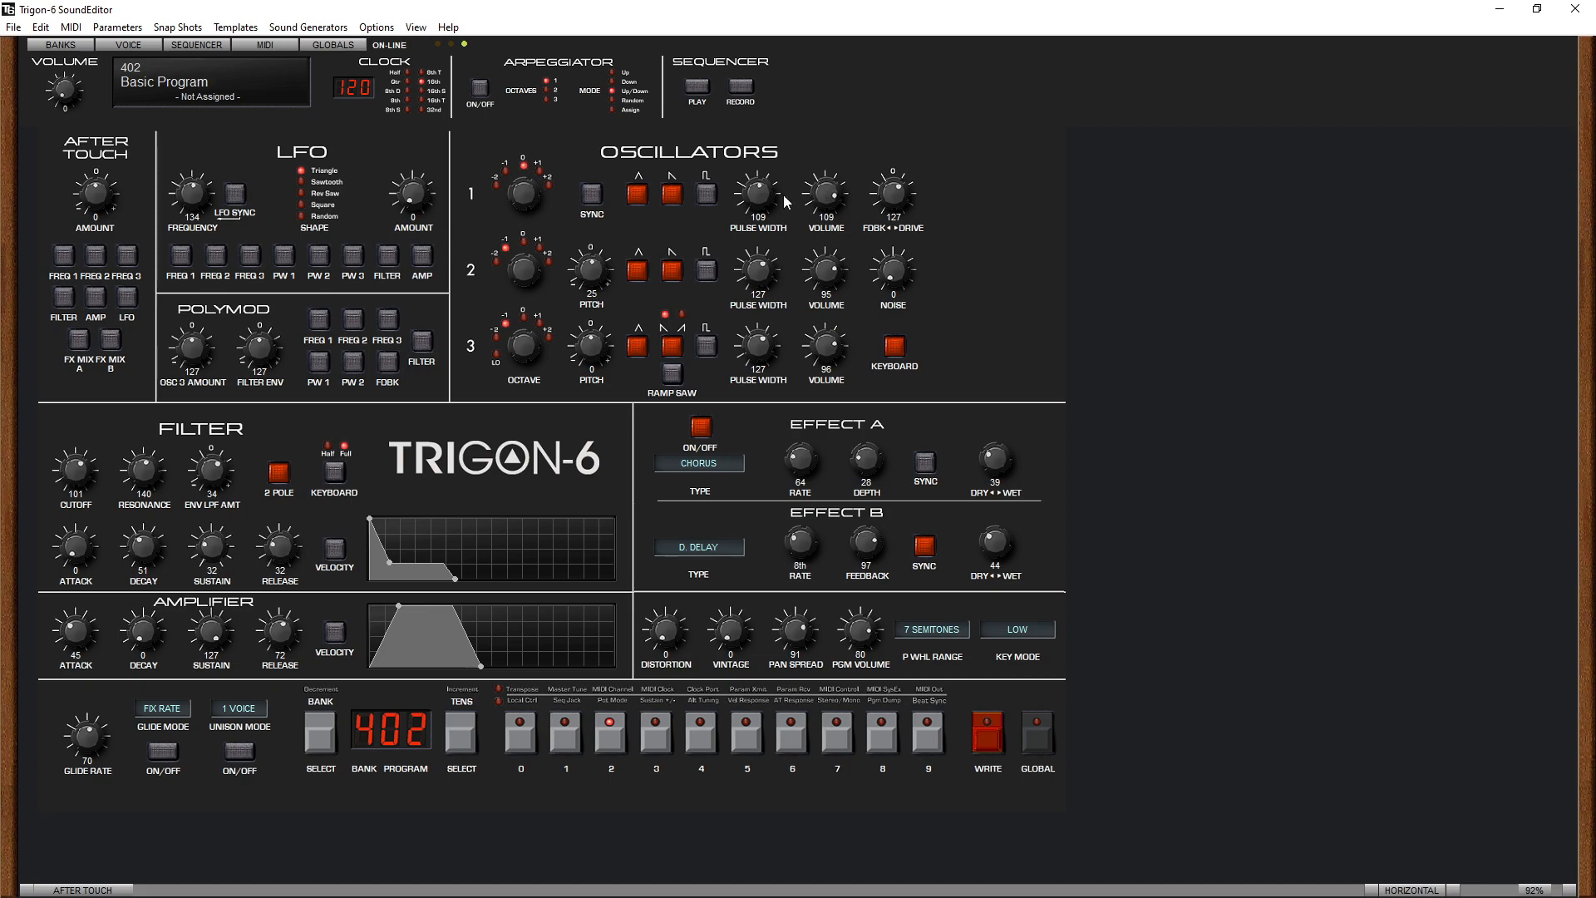
pyautogui.click(540, 175)
pyautogui.moveTo(896, 220); pyautogui.dragTo(920, 176)
pyautogui.moveTo(896, 196); pyautogui.dragTo(898, 205)
# - Route the LFO to the filter with frequency 79 and amount 85
pyautogui.click(387, 256)
pyautogui.moveTo(417, 199); pyautogui.dragTo(434, 162)
pyautogui.moveTo(201, 192); pyautogui.dragTo(203, 201)
pyautogui.moveTo(225, 151); pyautogui.dragTo(216, 237)
pyautogui.moveTo(420, 199); pyautogui.dragTo(416, 187)
pyautogui.scroll(-7, 91, 497)
# - Set the filter cutoff to 107 and turn off the 2-pole mode
pyautogui.moveTo(106, 460)
pyautogui.mouseDown()
pyautogui.moveTo(101, 481)
pyautogui.moveTo(106, 469)
pyautogui.mouseUp()
pyautogui.moveTo(97, 478)
pyautogui.mouseDown()
pyautogui.moveTo(92, 444)
pyautogui.moveTo(92, 482)
pyautogui.mouseUp()
pyautogui.click(280, 474)
# - Route PolyMod to the filter with oscillator 3 amount 145, and set the cutoff to 77 and the feedback/drive to 100
pyautogui.click(422, 341)
pyautogui.moveTo(200, 347); pyautogui.dragTo(212, 335)
pyautogui.moveTo(103, 459); pyautogui.dragTo(127, 492)
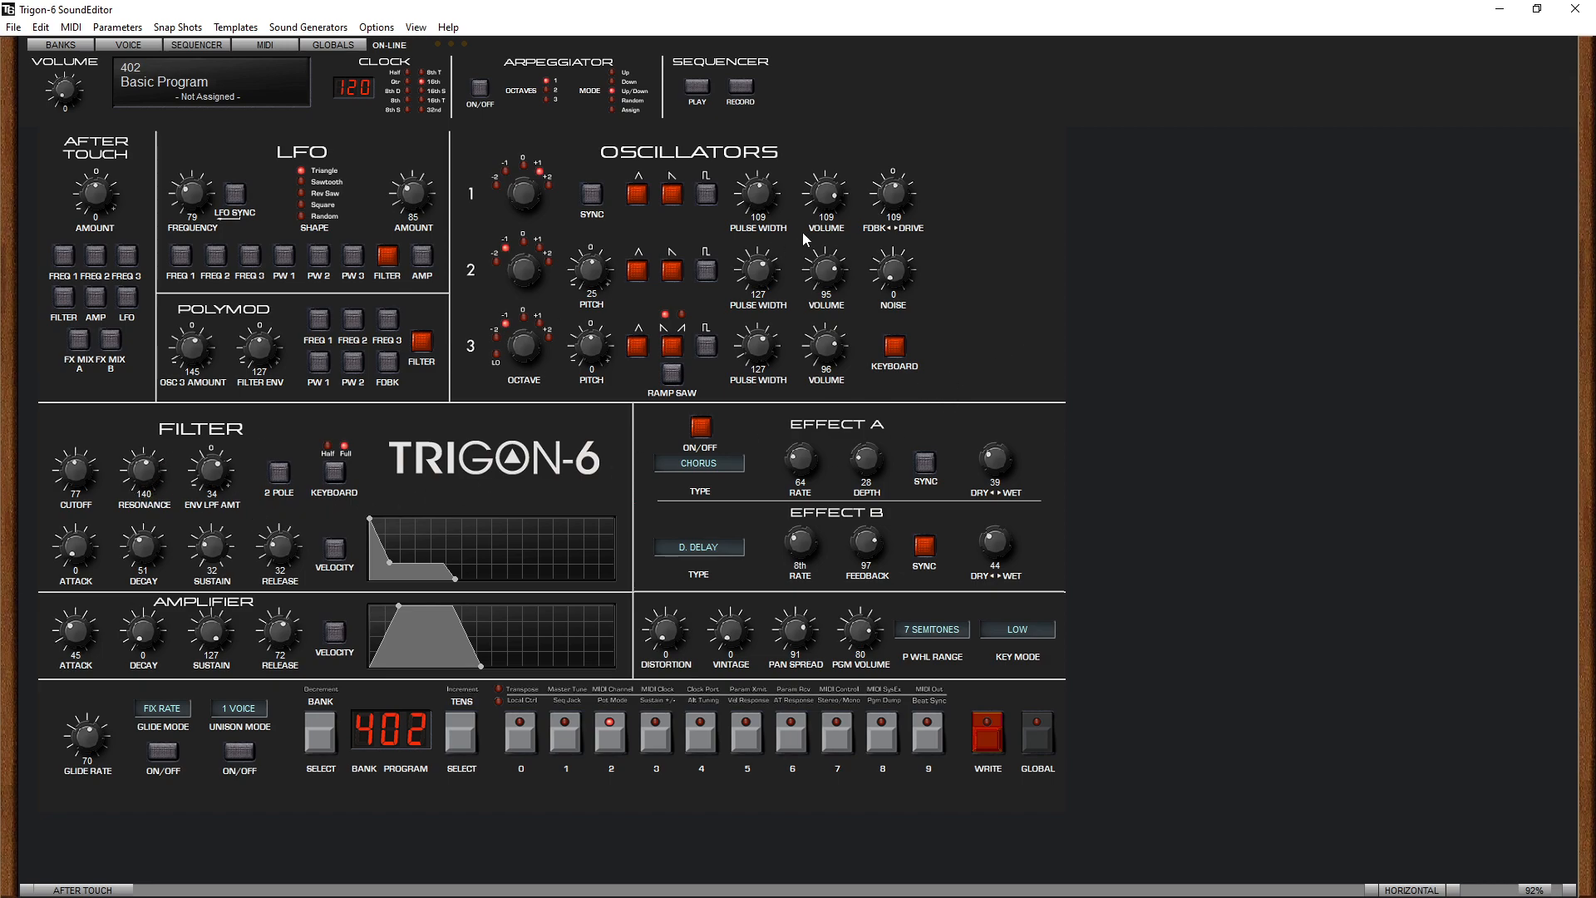
pyautogui.moveTo(896, 197)
pyautogui.mouseDown()
pyautogui.moveTo(898, 231)
pyautogui.moveTo(896, 200)
pyautogui.mouseUp()
# - Replace the triangle with the pulse wave on oscillators 1 and 2, and switch off oscillator 3's triangle and sawtooth
pyautogui.click(635, 195)
pyautogui.click(636, 270)
pyautogui.click(706, 270)
pyautogui.click(705, 194)
pyautogui.click(634, 352)
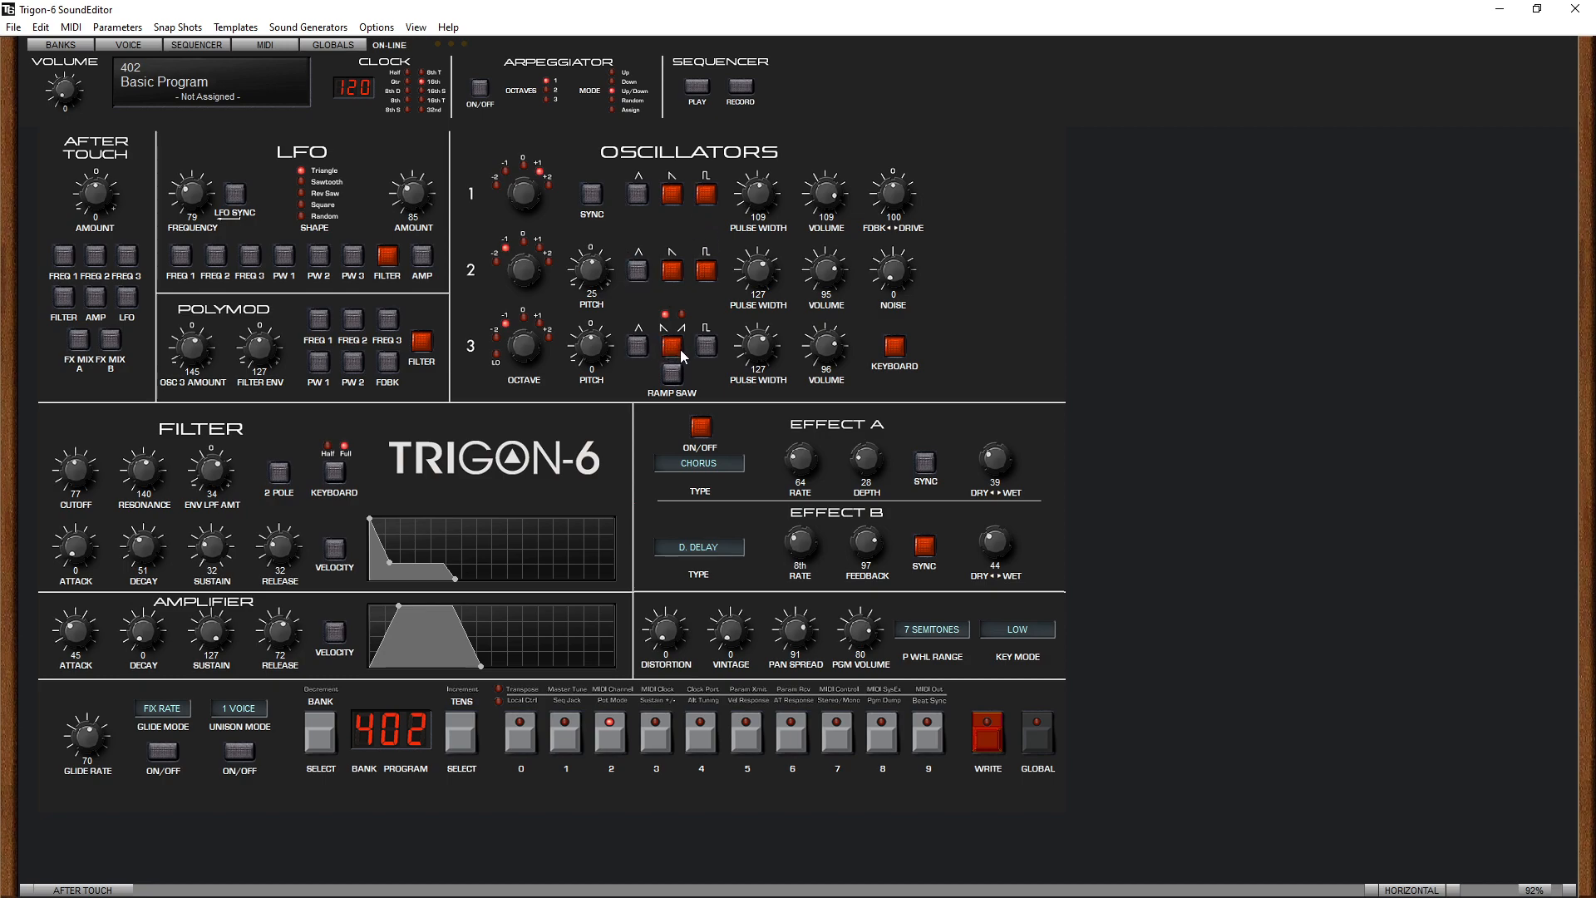
pyautogui.click(675, 352)
# - Set the filter to 2-pole with cutoff 86, and adjust the feedback/drive to 58 and the noise to 68
pyautogui.moveTo(94, 449); pyautogui.dragTo(101, 439)
pyautogui.moveTo(106, 469); pyautogui.dragTo(112, 467)
pyautogui.click(278, 473)
pyautogui.moveTo(104, 466); pyautogui.dragTo(106, 472)
pyautogui.moveTo(889, 206); pyautogui.dragTo(926, 200)
pyautogui.moveTo(885, 278); pyautogui.dragTo(889, 208)
# - Enable oscillator 3's triangle in the Lo octave with volume 0 and pitch 545, trying its keyboard tracking off and back on
pyautogui.click(641, 346)
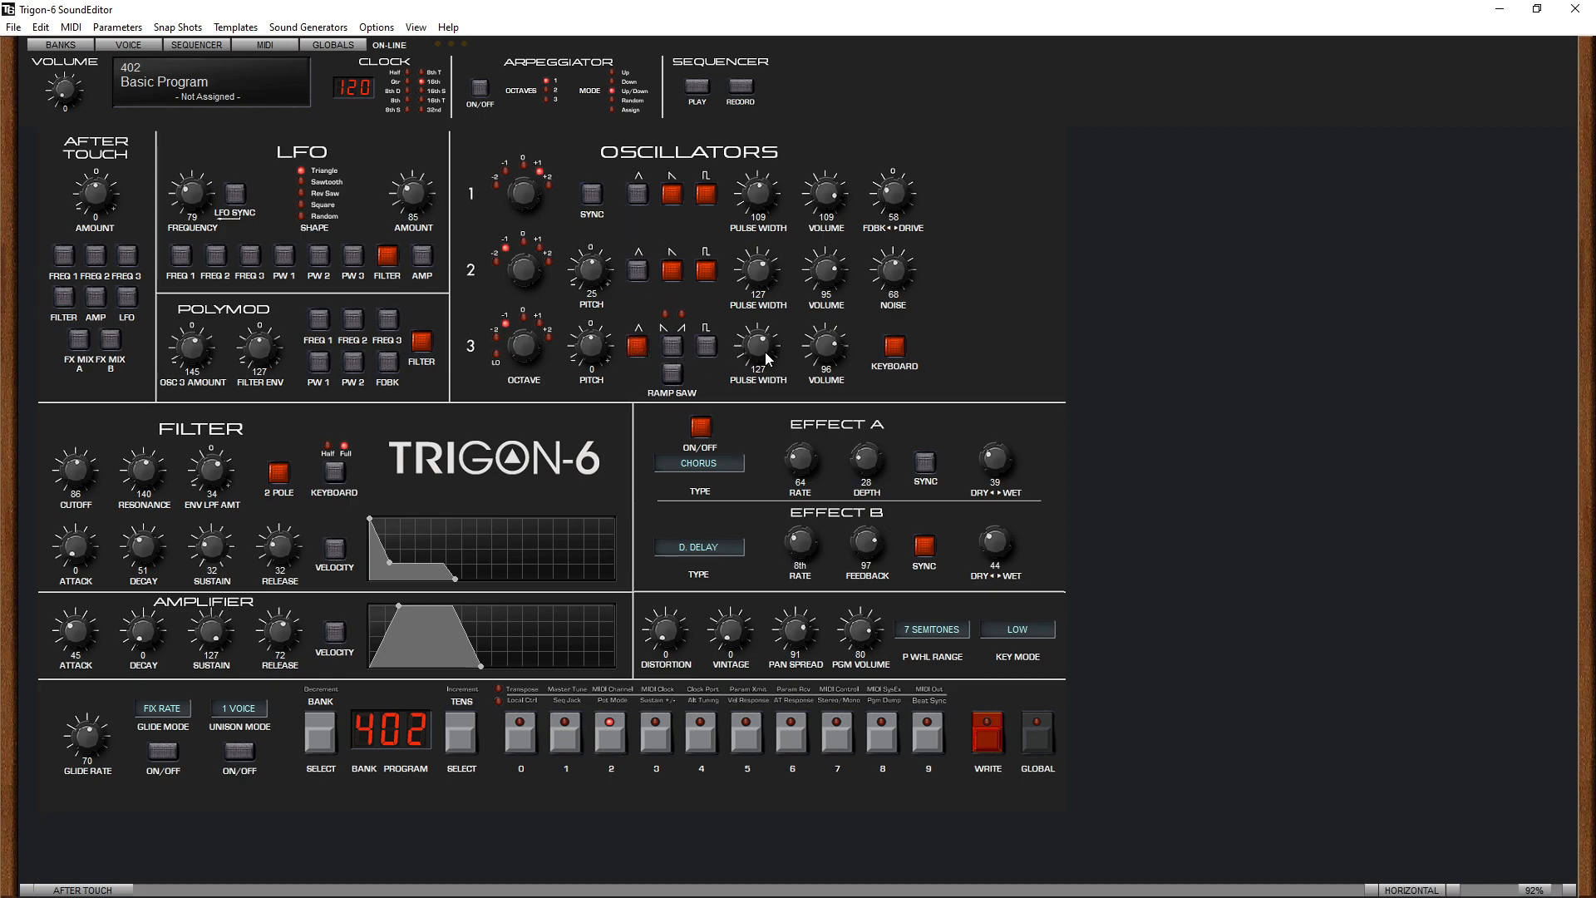
pyautogui.moveTo(828, 347); pyautogui.dragTo(854, 506)
pyautogui.click(896, 347)
pyautogui.moveTo(595, 339); pyautogui.dragTo(627, 264)
pyautogui.moveTo(625, 336); pyautogui.dragTo(572, 296)
pyautogui.click(896, 348)
# - Compare the filter's 2-pole mode on and off and Effect A bypassed, leaving 2-pole off and Effect A on
pyautogui.click(279, 472)
pyautogui.click(277, 477)
pyautogui.click(279, 475)
pyautogui.click(703, 427)
pyautogui.click(281, 475)
pyautogui.click(283, 479)
# - Try Phaser 2 as Effect A with the dry/wet mix at 127
pyautogui.click(707, 463)
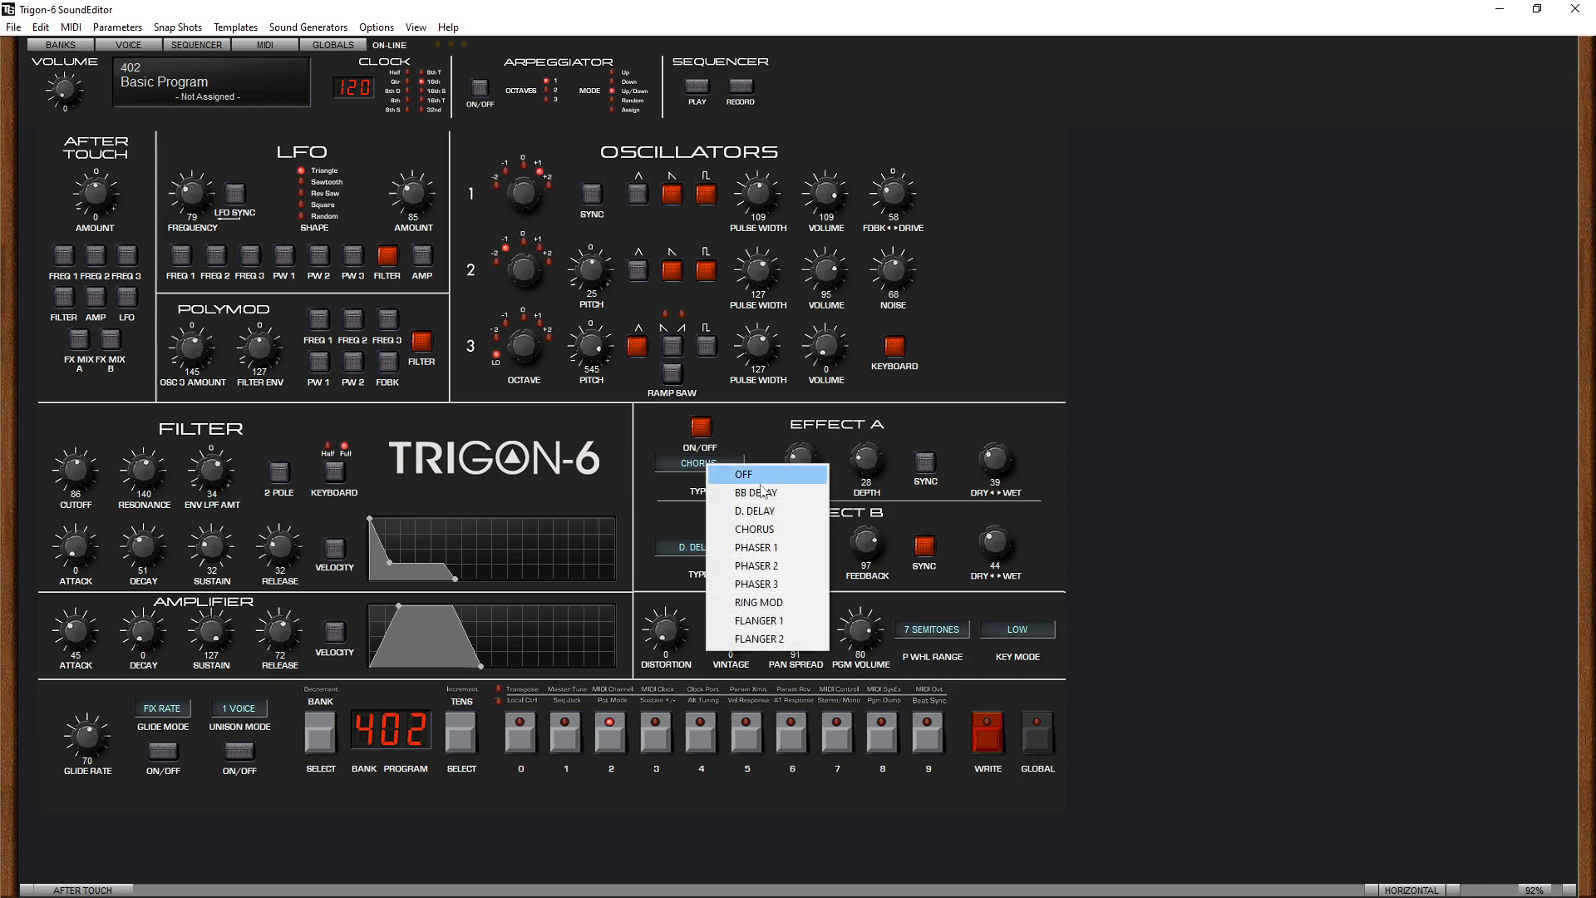
pyautogui.click(789, 563)
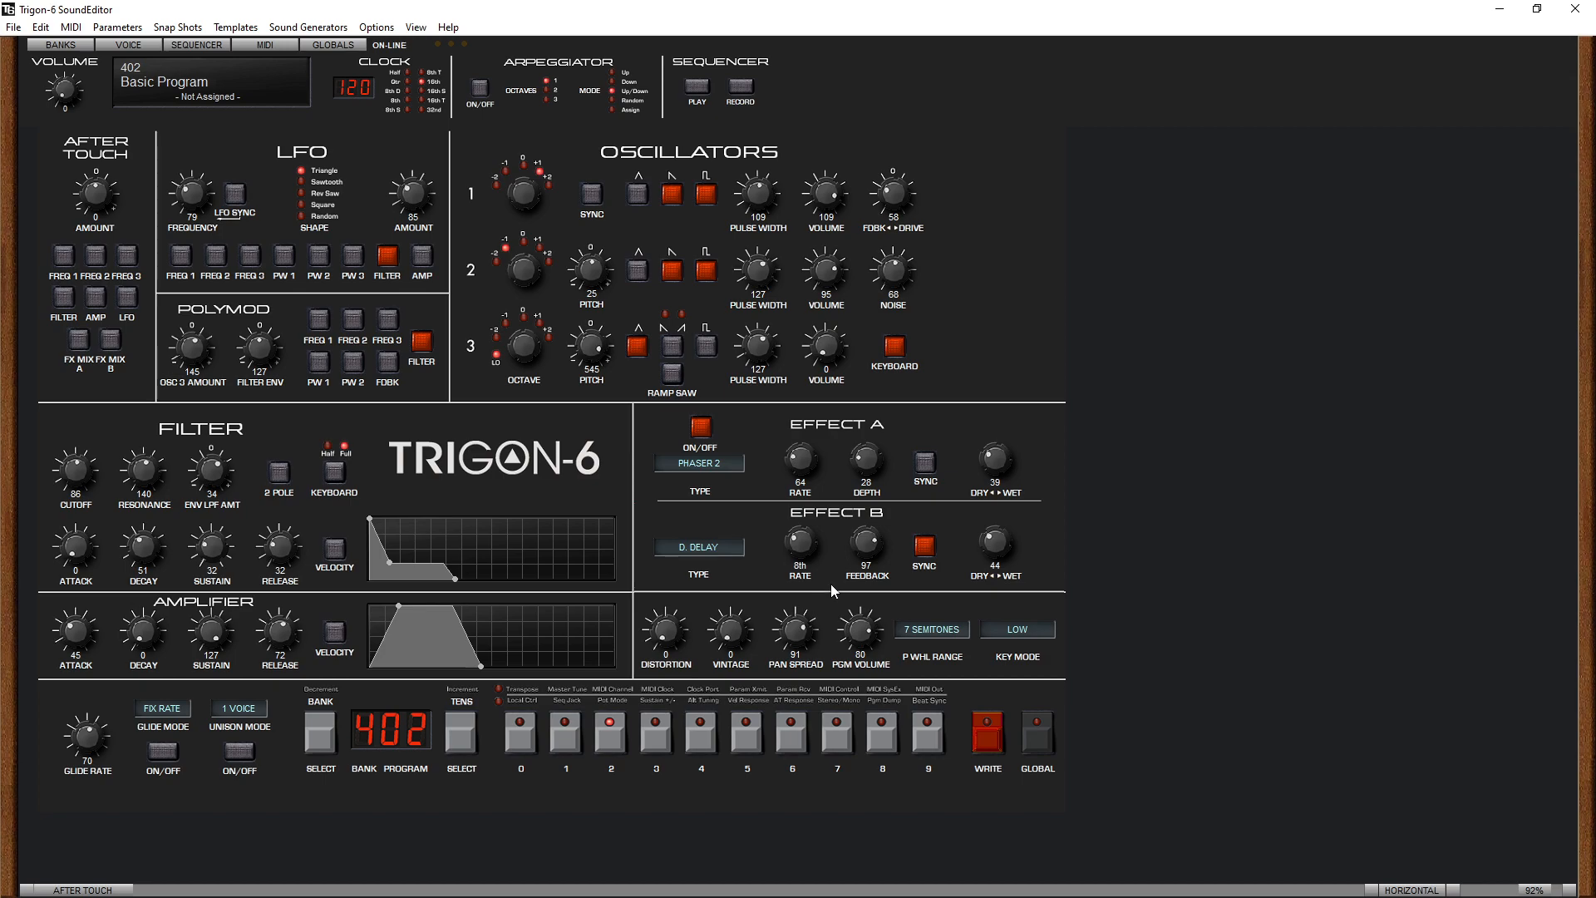
pyautogui.moveTo(997, 459); pyautogui.dragTo(1010, 266)
pyautogui.moveTo(995, 463)
pyautogui.mouseDown()
pyautogui.moveTo(1011, 509)
pyautogui.moveTo(1018, 467)
pyautogui.mouseUp()
# - Set Effect A back to Chorus with a dry/wet mix of 28
pyautogui.click(717, 464)
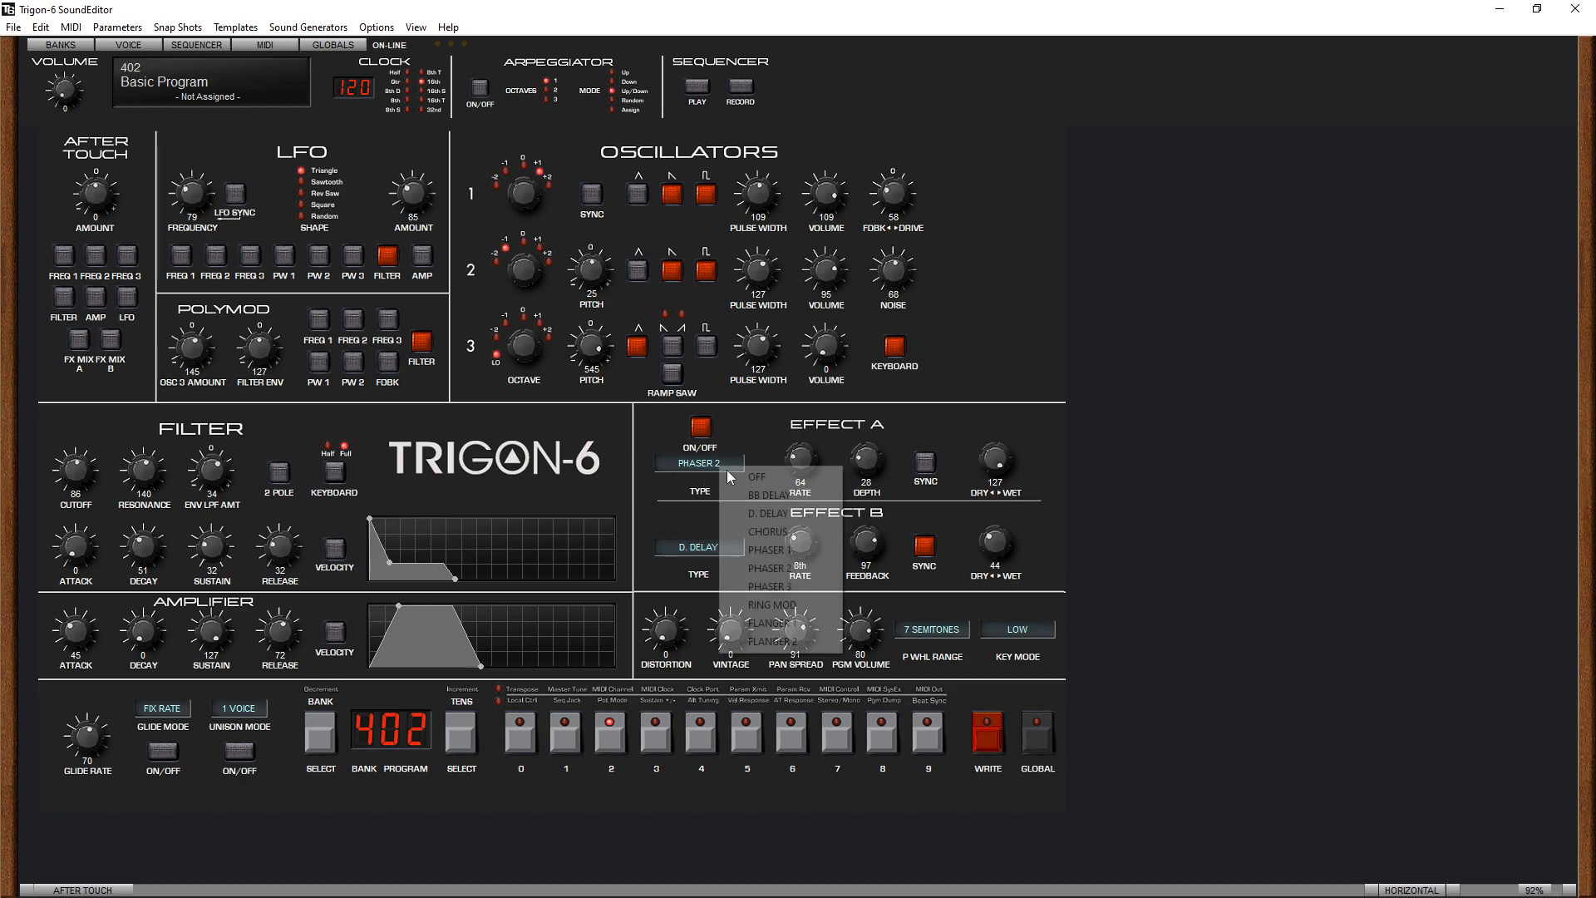
pyautogui.click(767, 532)
pyautogui.moveTo(1001, 461); pyautogui.dragTo(1009, 537)
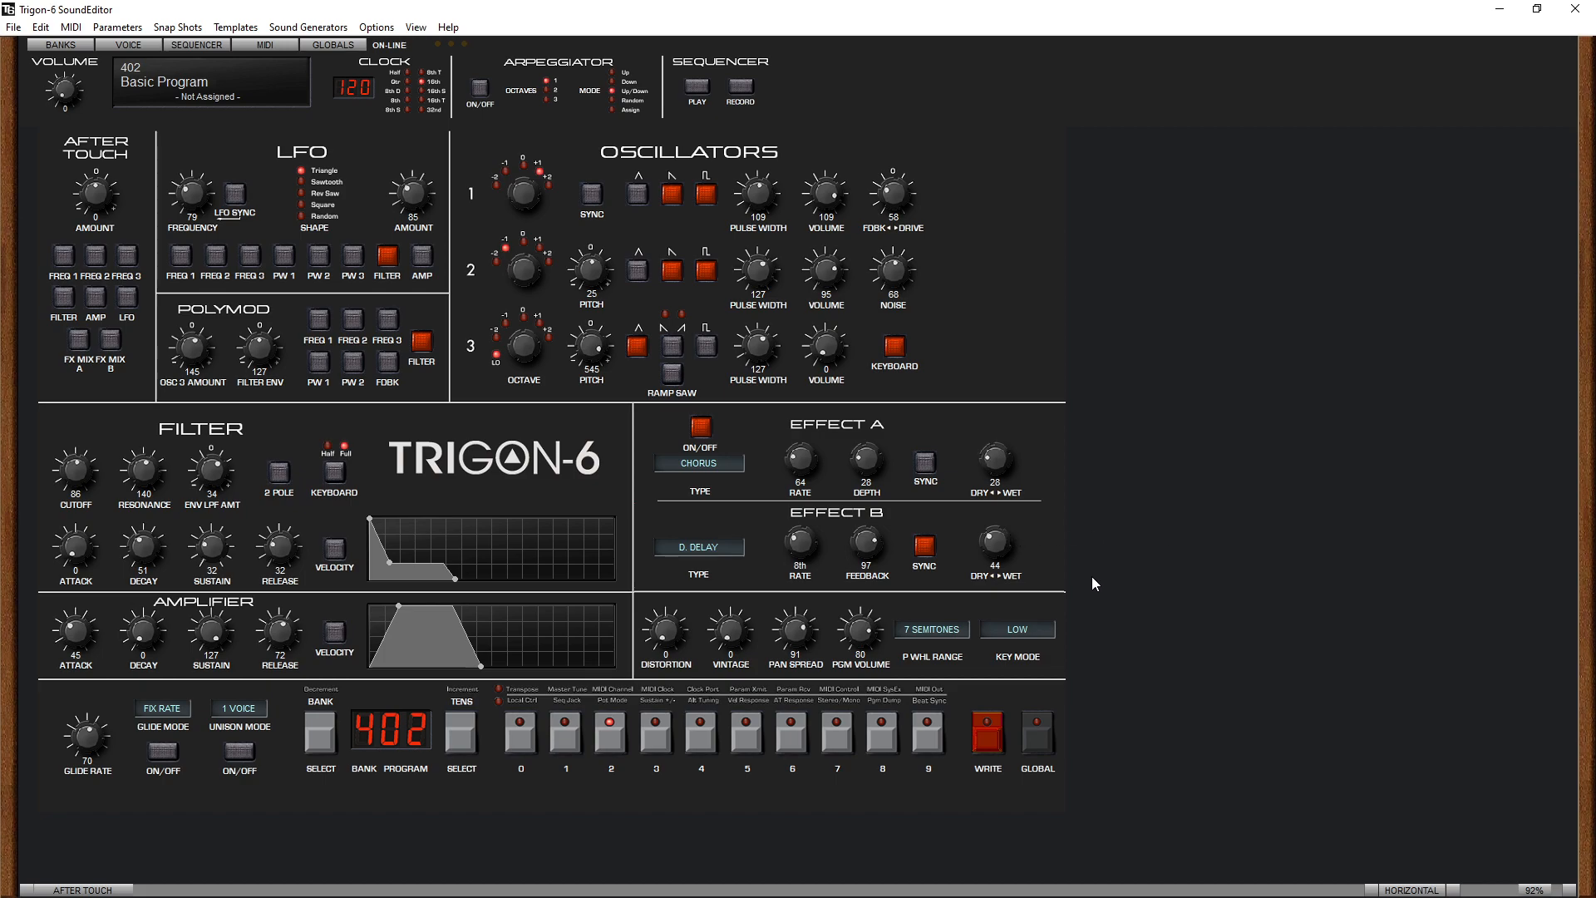